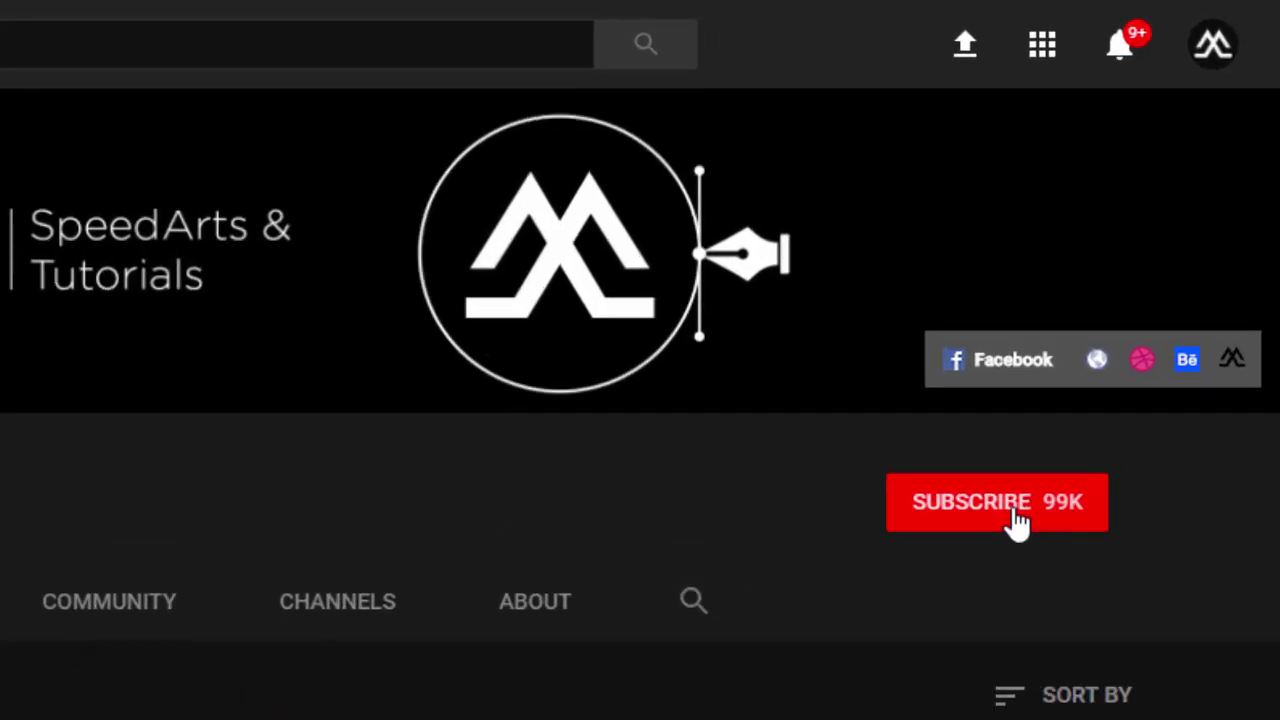
Subscribe to the channel with all notifications, then open Community and select the first post's text
{"action": "left_click", "coordinate": [1150, 320]}
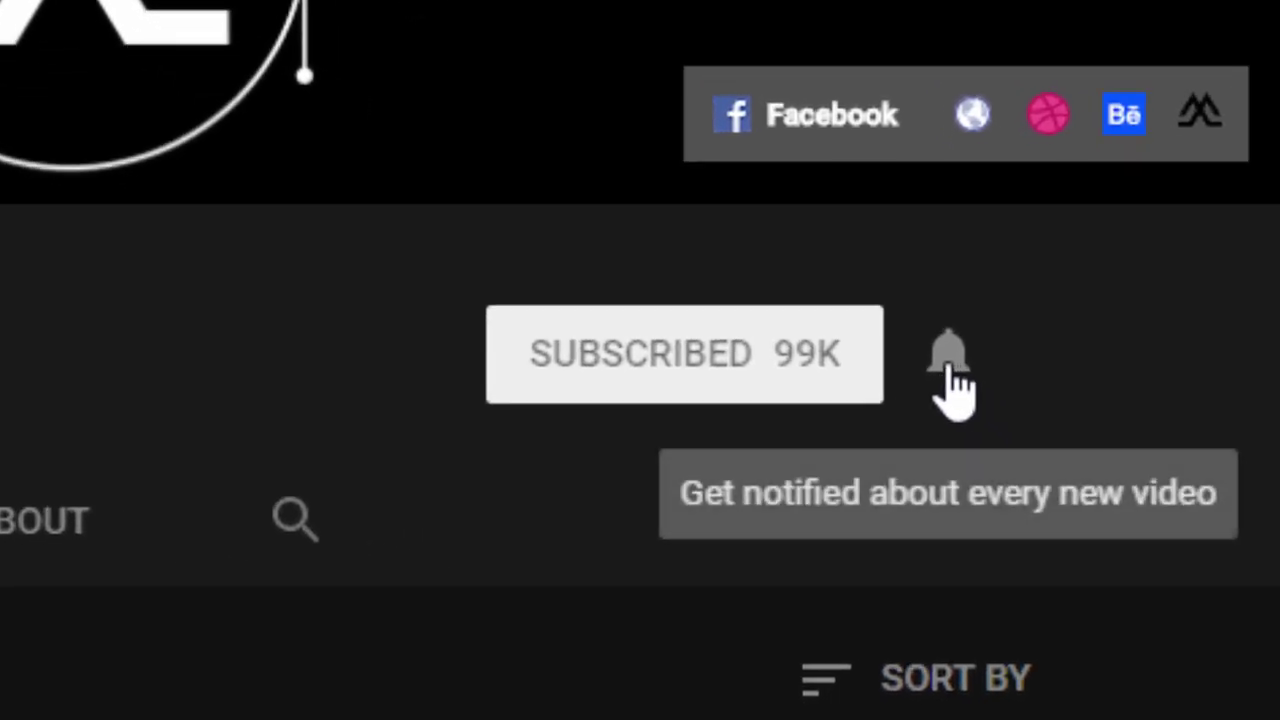
{"action": "left_click", "coordinate": [998, 424]}
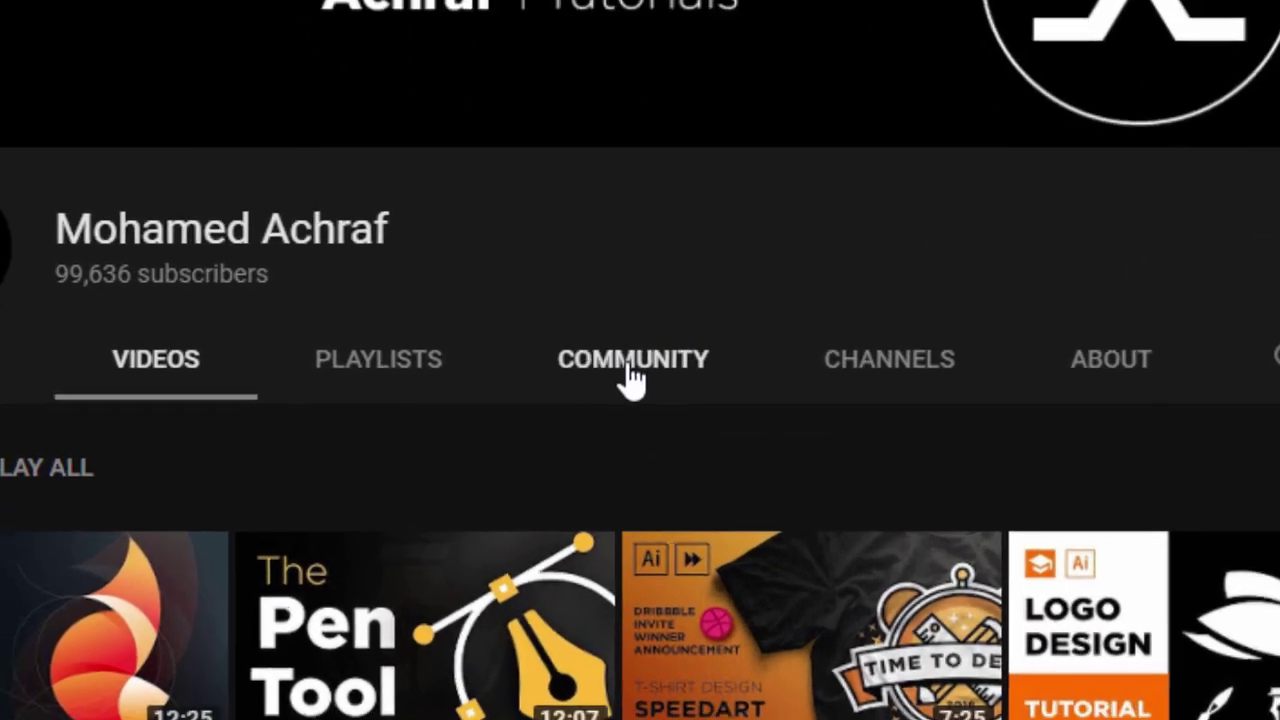
{"action": "left_click", "coordinate": [610, 368]}
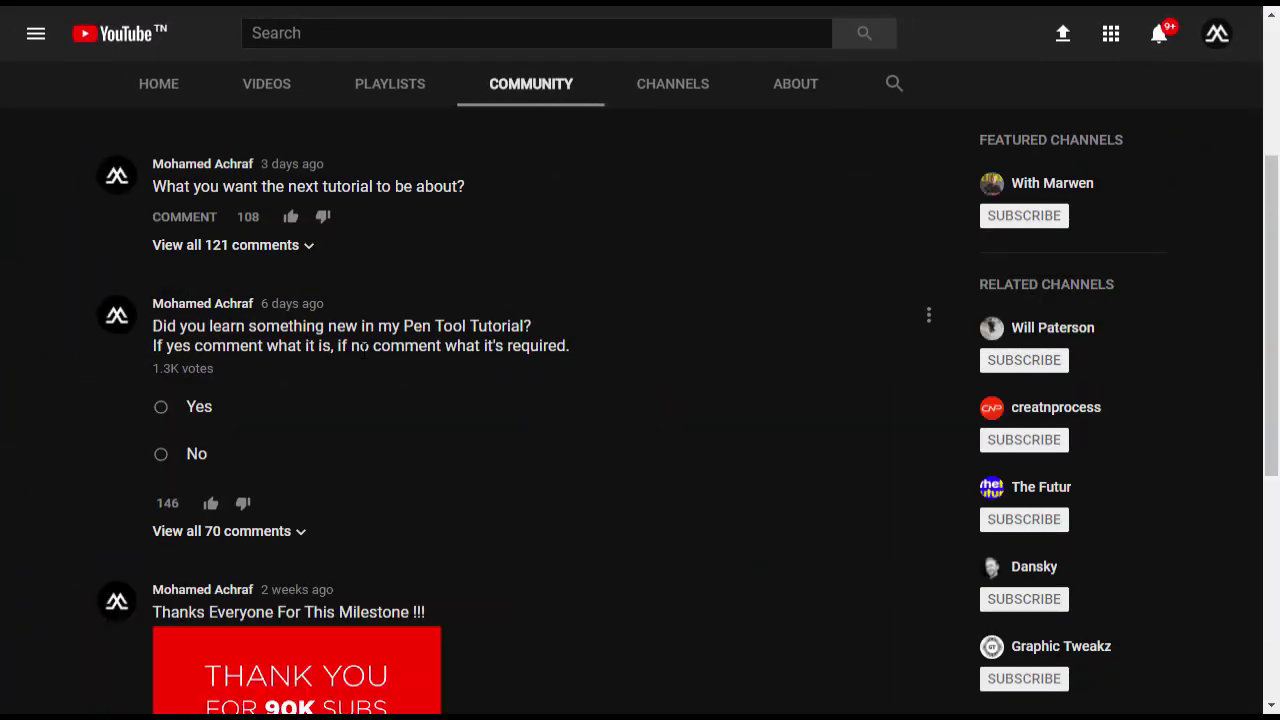
{"action": "scroll", "coordinate": [350, 344], "scroll_direction": "up", "scroll_amount": 3}
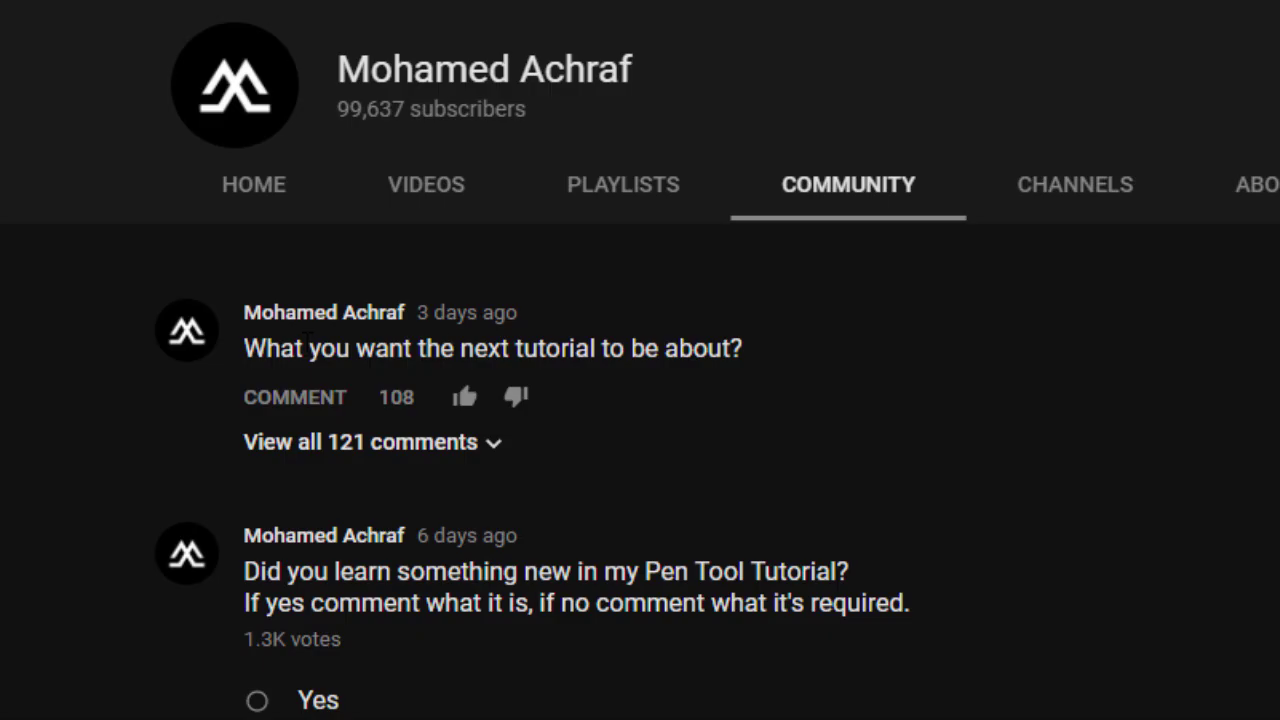
{"action": "left_click_drag", "start_coordinate": [745, 345], "coordinate": [246, 348]}
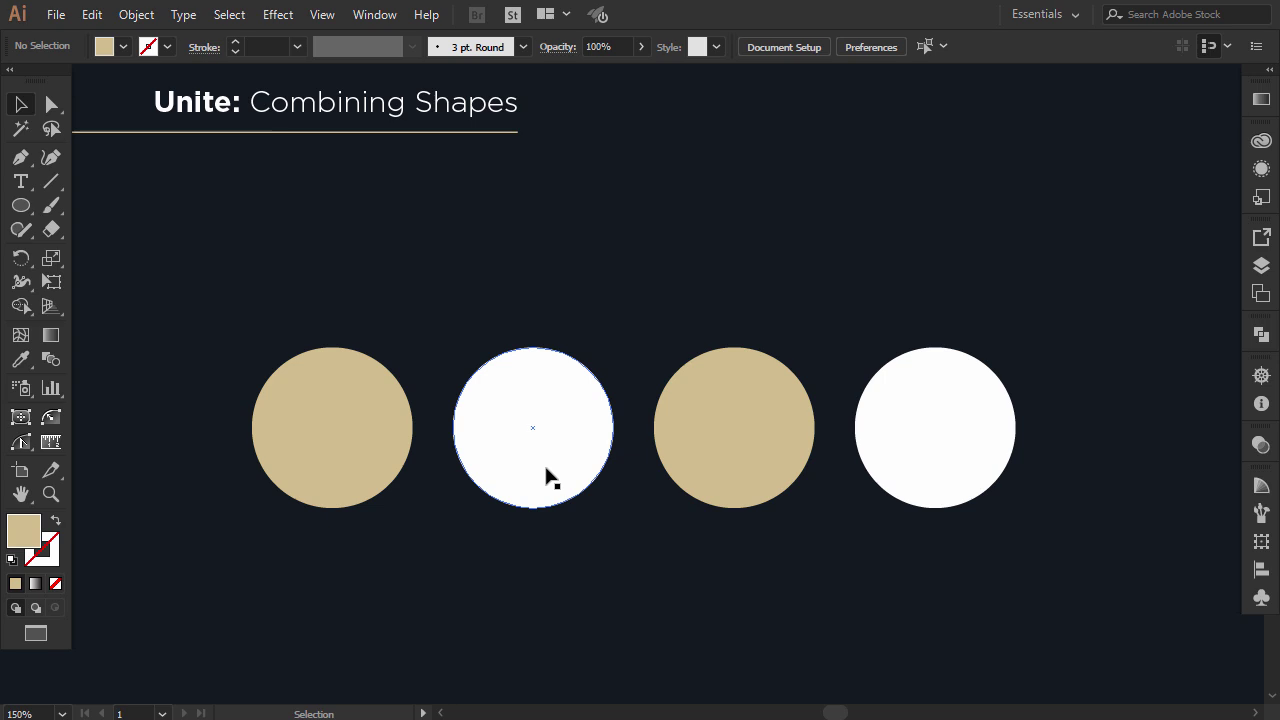
Raise the white circle, bring the tan circles together, and enlarge one tan circle
{"action": "left_click_drag", "start_coordinate": [547, 468], "coordinate": [520, 322]}
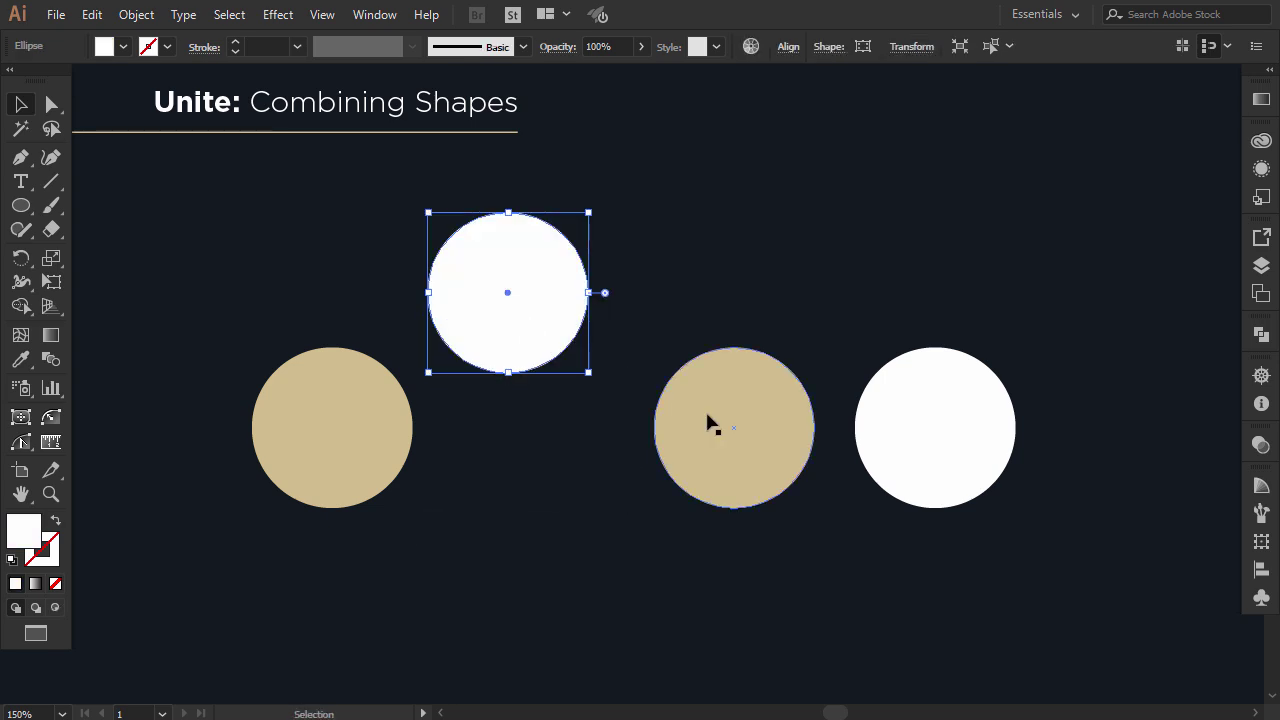
{"action": "left_click_drag", "start_coordinate": [706, 420], "coordinate": [436, 383]}
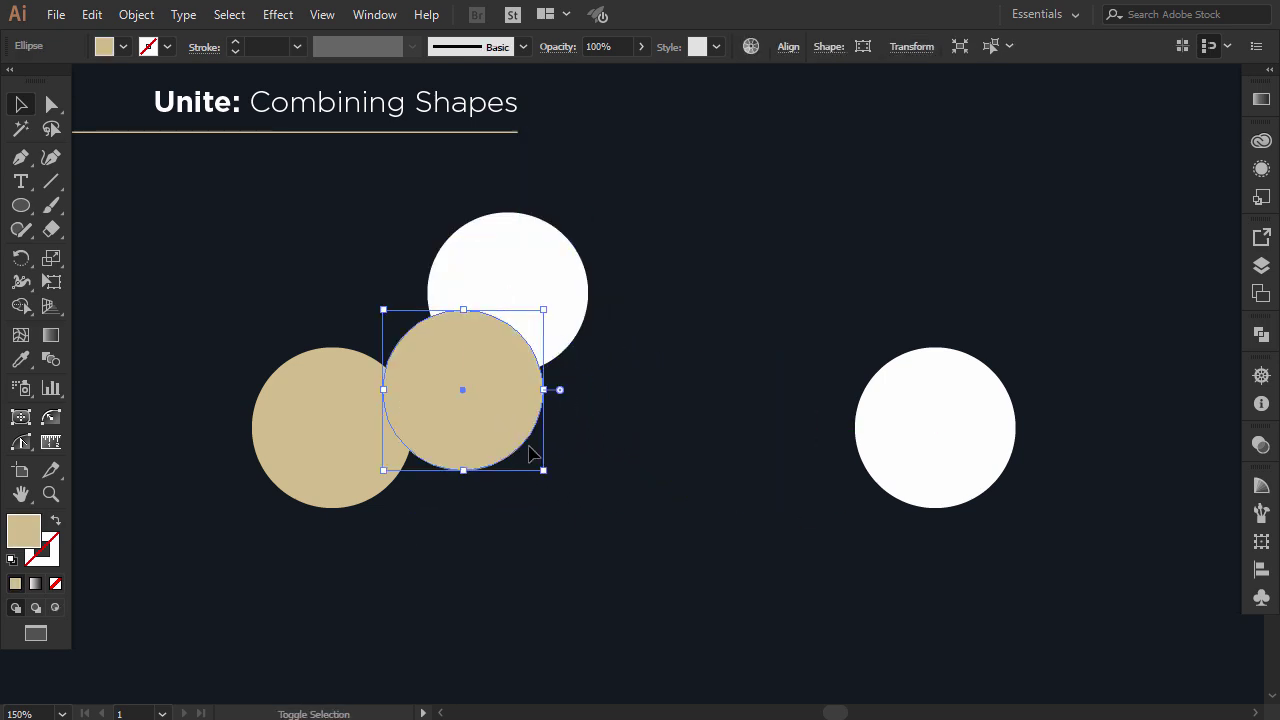
{"action": "left_click_drag", "start_coordinate": [542, 472], "coordinate": [589, 515]}
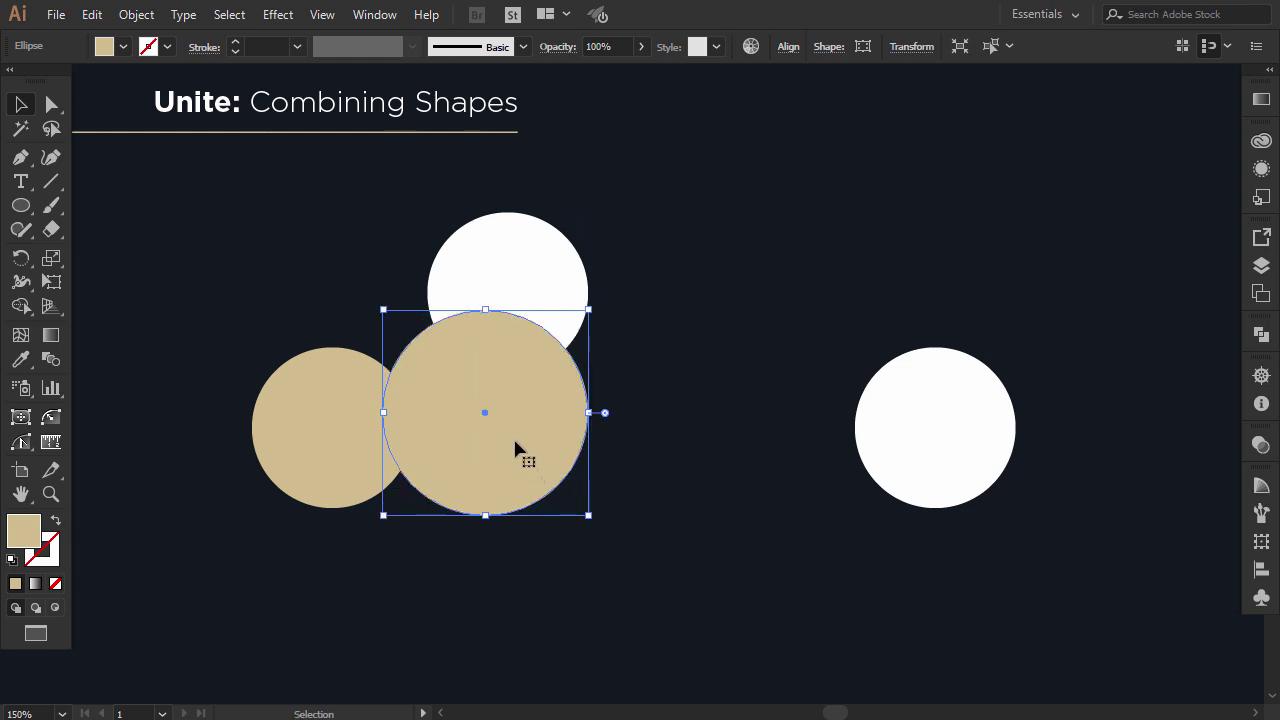
{"action": "left_click_drag", "start_coordinate": [545, 435], "coordinate": [607, 408]}
{"action": "left_click_drag", "start_coordinate": [365, 424], "coordinate": [478, 375]}
Place an enlarged white circle over the tan circles, then select the whole cluster and move it down-right
{"action": "left_click_drag", "start_coordinate": [906, 419], "coordinate": [592, 290]}
{"action": "left_click_drag", "start_coordinate": [700, 300], "coordinate": [800, 300]}
{"action": "left_click_drag", "start_coordinate": [724, 323], "coordinate": [712, 367]}
{"action": "left_click_drag", "start_coordinate": [908, 244], "coordinate": [372, 462]}
{"action": "left_click_drag", "start_coordinate": [638, 403], "coordinate": [681, 434]}
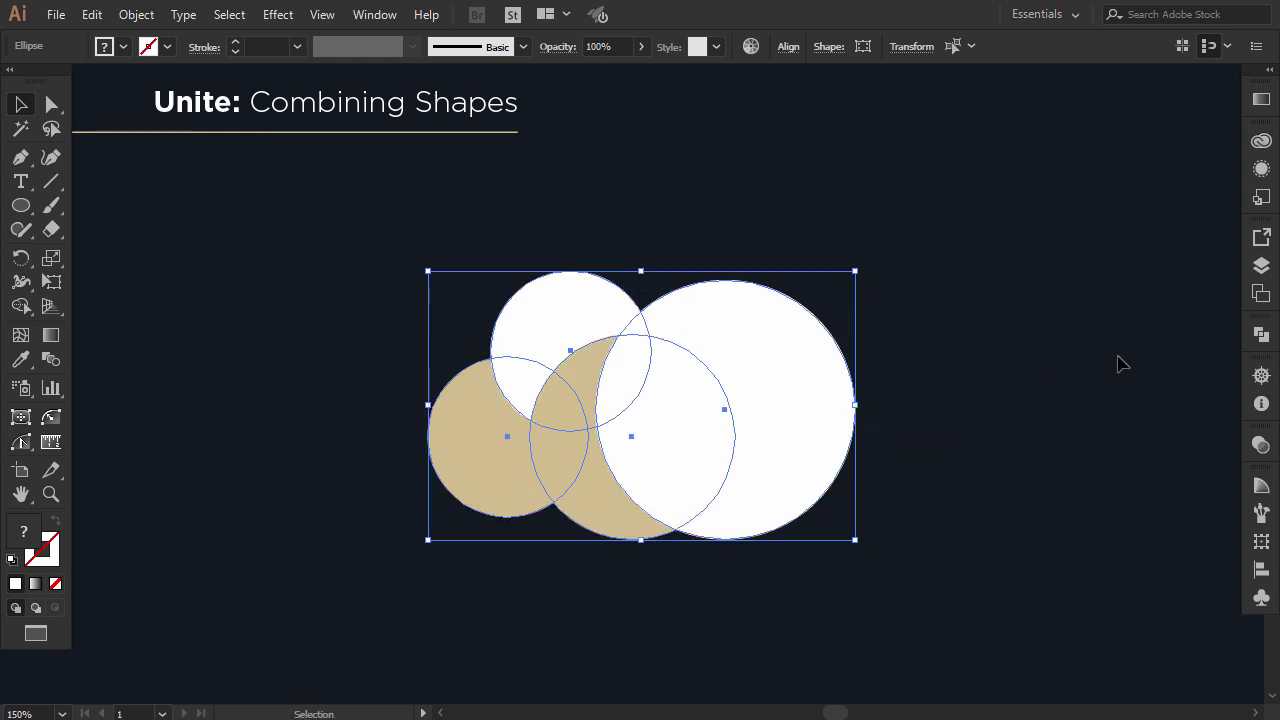
Apply Unite in Pathfinder to fuse the selected circles into one white cloud shape
{"action": "left_click", "coordinate": [1260, 334]}
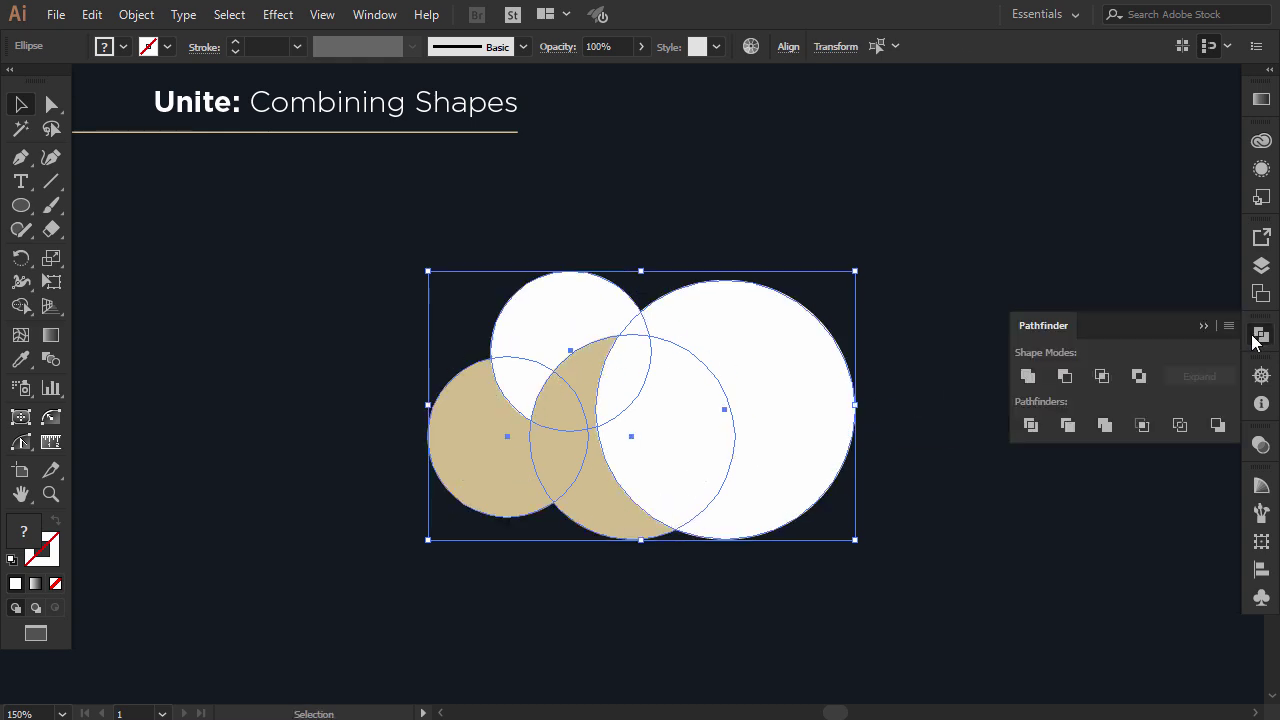
{"action": "left_click", "coordinate": [1028, 377]}
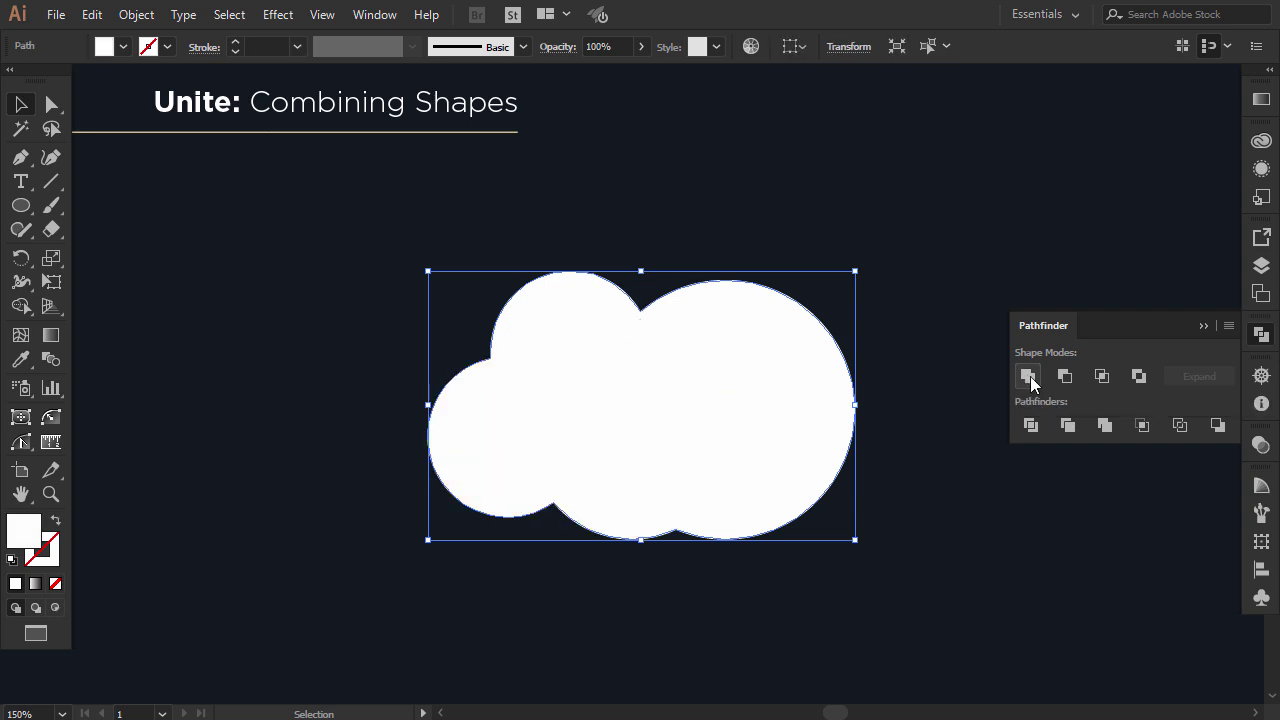
{"action": "left_click", "coordinate": [1199, 325]}
{"action": "left_click", "coordinate": [977, 391]}
Scale the cloud shape down and nudge it into position
{"action": "left_click_drag", "start_coordinate": [811, 443], "coordinate": [769, 443]}
{"action": "left_click_drag", "start_coordinate": [812, 277], "coordinate": [766, 297]}
{"action": "left_click_drag", "start_coordinate": [686, 420], "coordinate": [704, 432]}
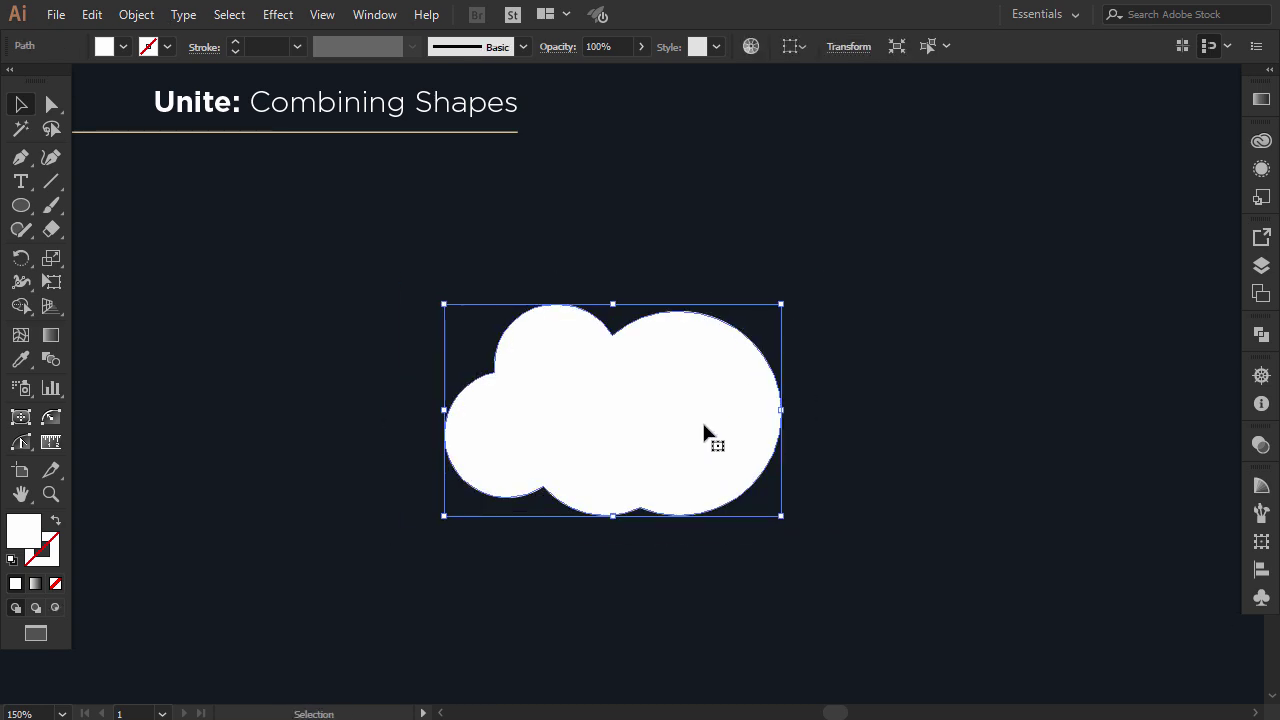
{"action": "left_click", "coordinate": [880, 482]}
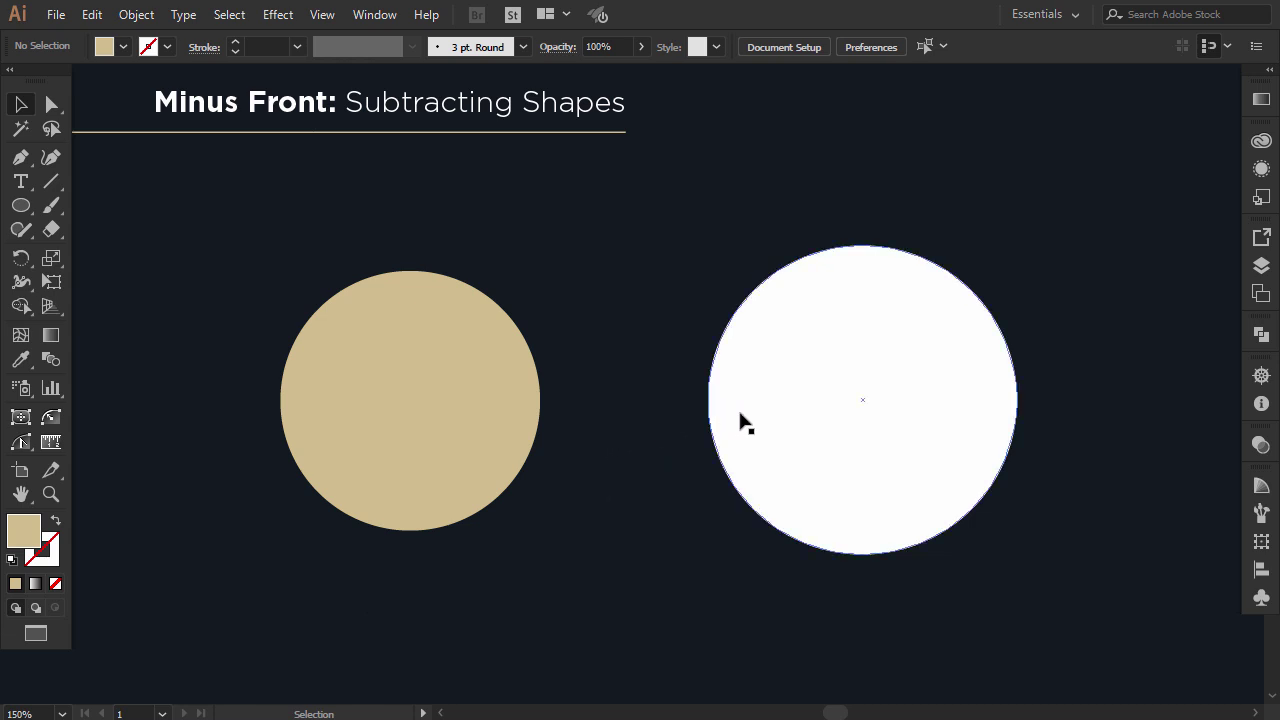
Overlap the tan circle on the white one, select both, and apply Minus Front
{"action": "left_click_drag", "start_coordinate": [476, 400], "coordinate": [848, 402]}
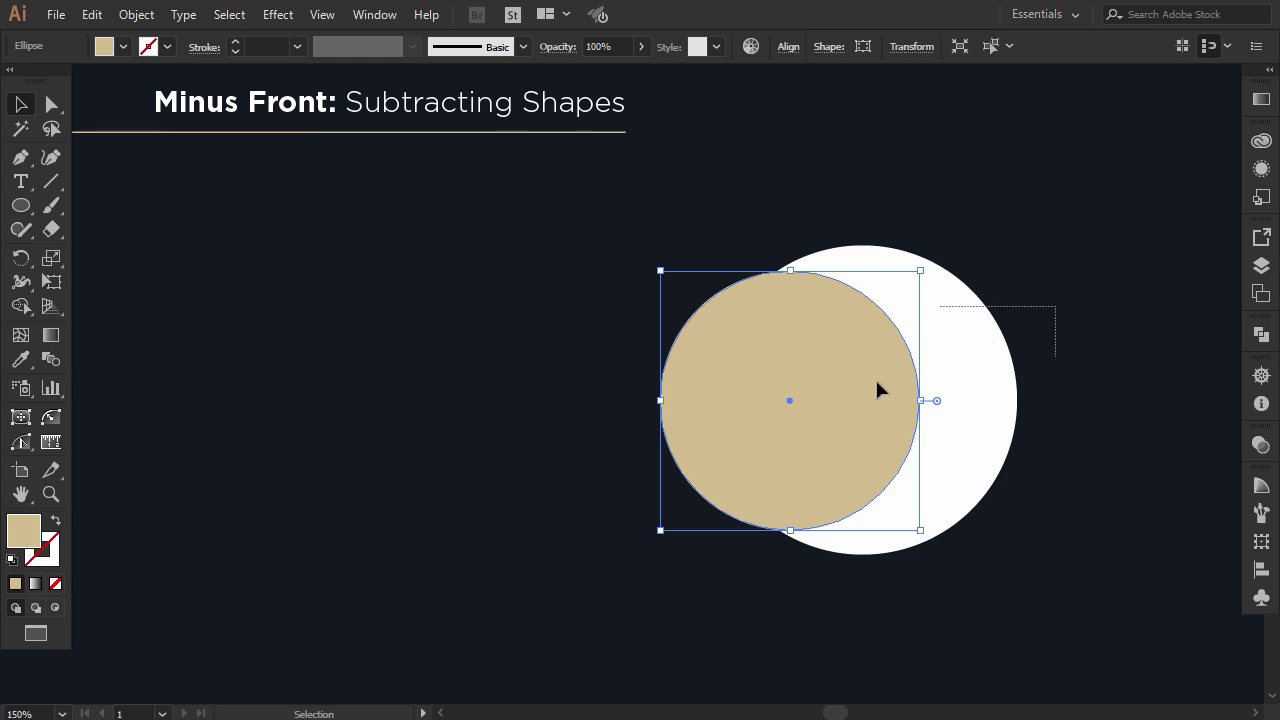
{"action": "key", "text": "ctrl+a"}
{"action": "left_click_drag", "start_coordinate": [850, 417], "coordinate": [640, 418]}
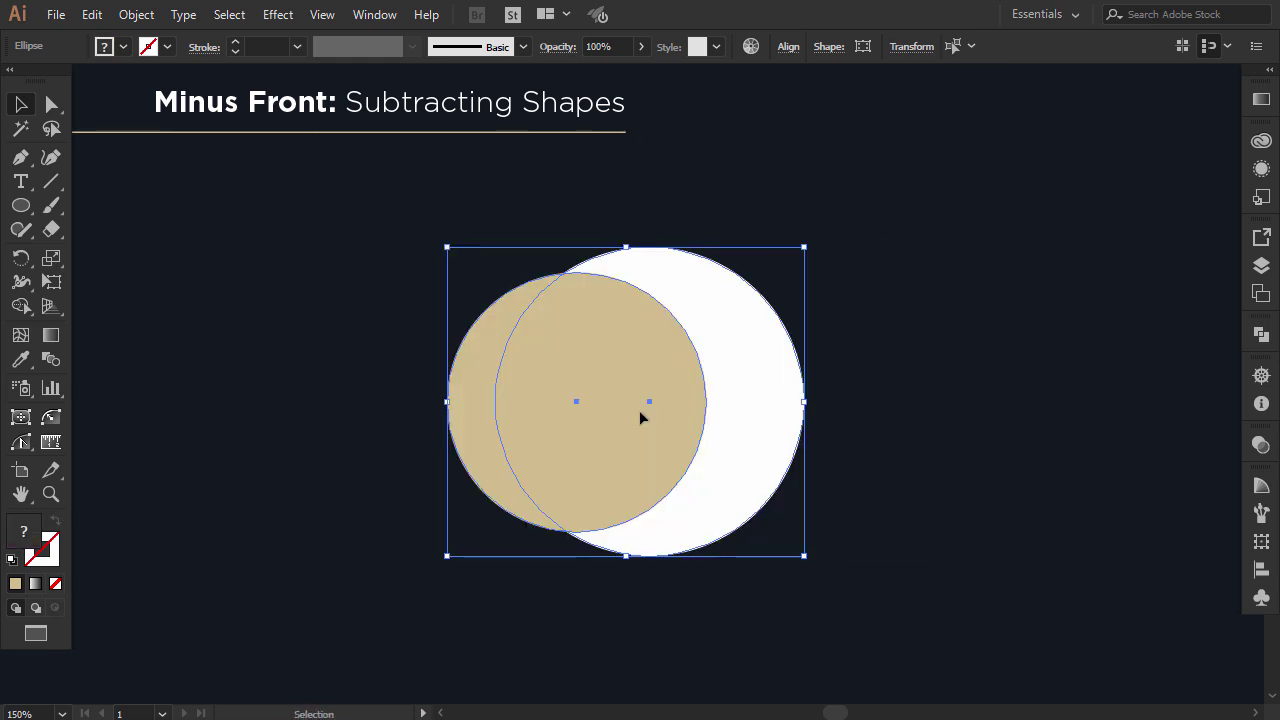
{"action": "left_click", "coordinate": [1261, 335]}
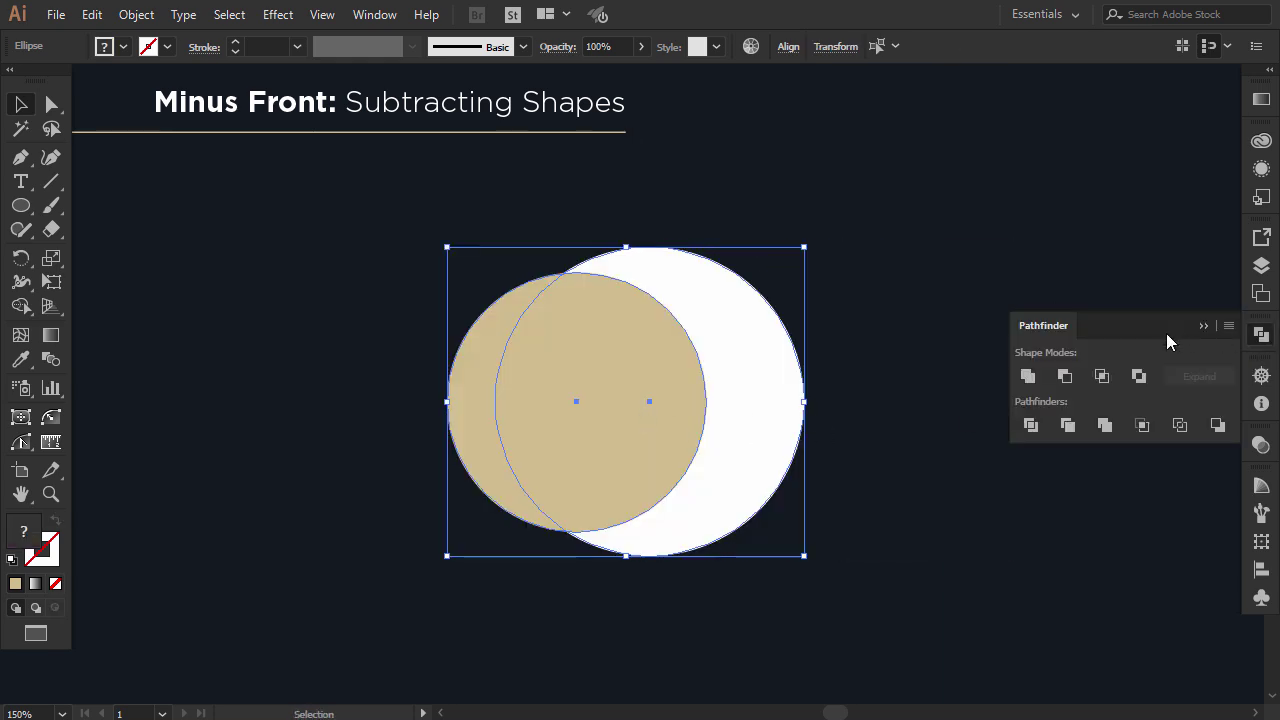
{"action": "left_click", "coordinate": [1065, 377]}
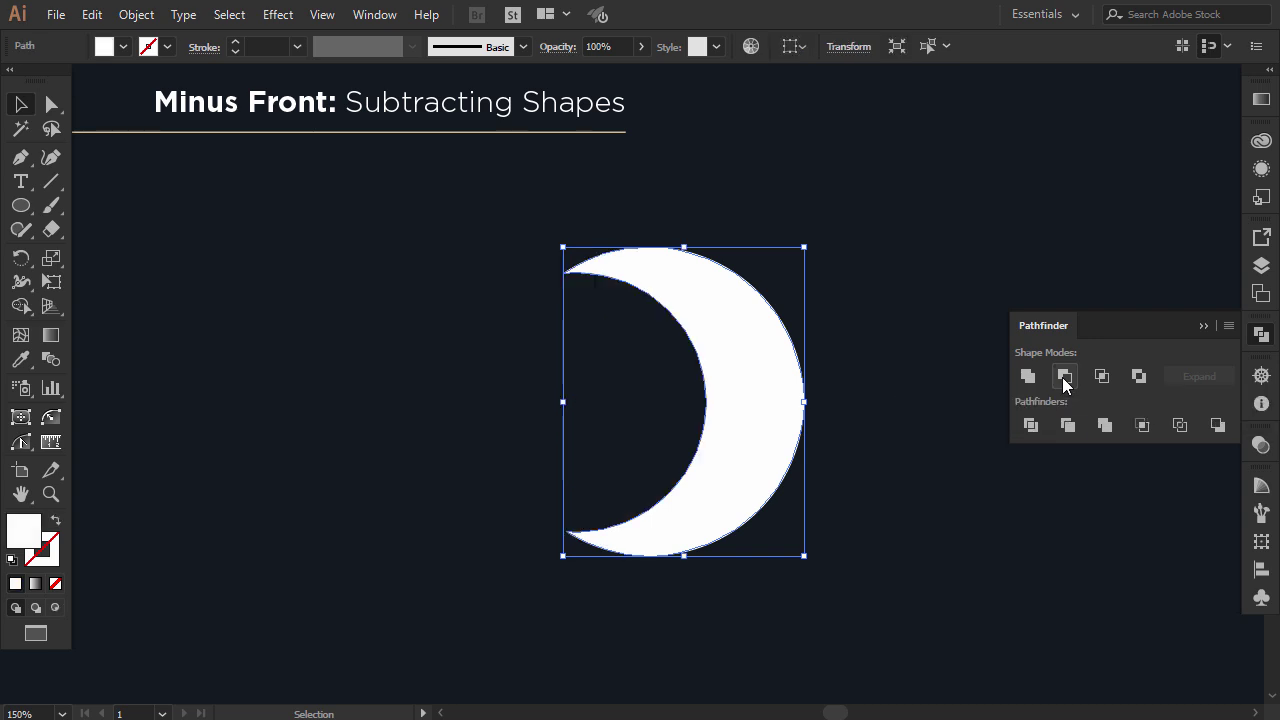
{"action": "left_click", "coordinate": [1205, 329]}
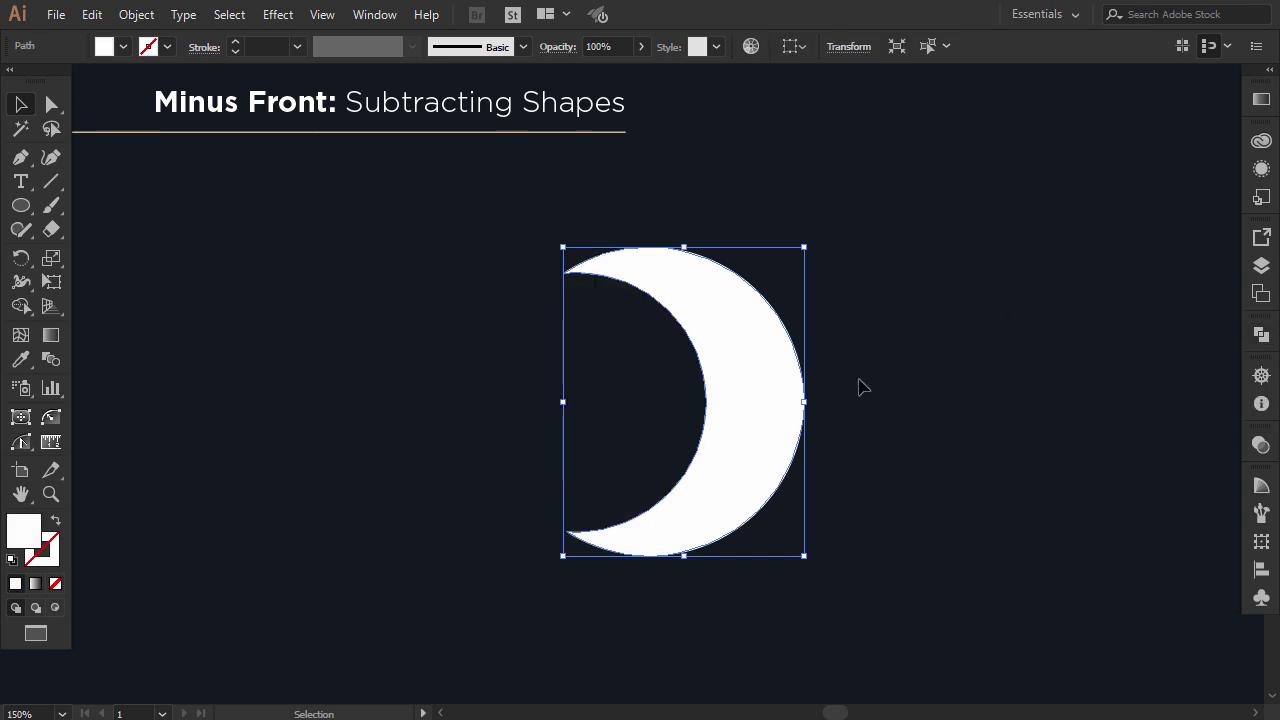
Reposition the white crescent and rotate it to a diagonal tilt
{"action": "left_click_drag", "start_coordinate": [771, 384], "coordinate": [678, 405]}
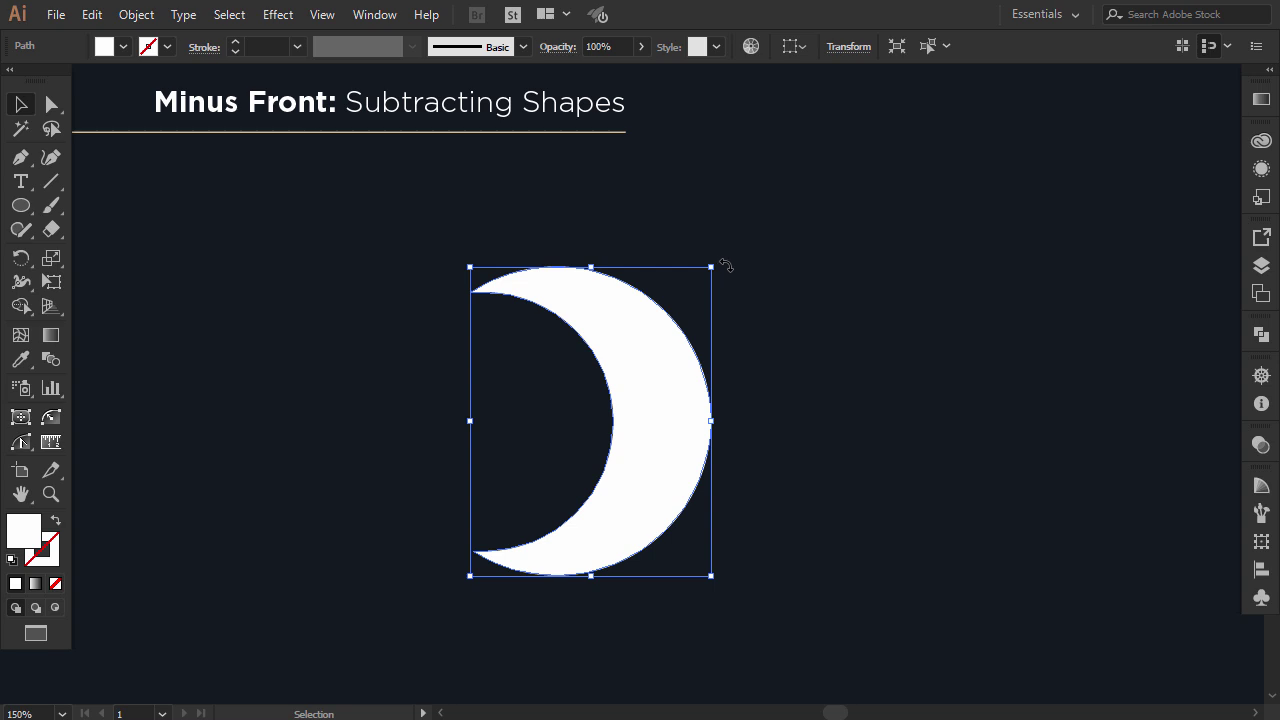
{"action": "left_click_drag", "start_coordinate": [726, 265], "coordinate": [797, 390]}
{"action": "left_click_drag", "start_coordinate": [668, 410], "coordinate": [702, 401]}
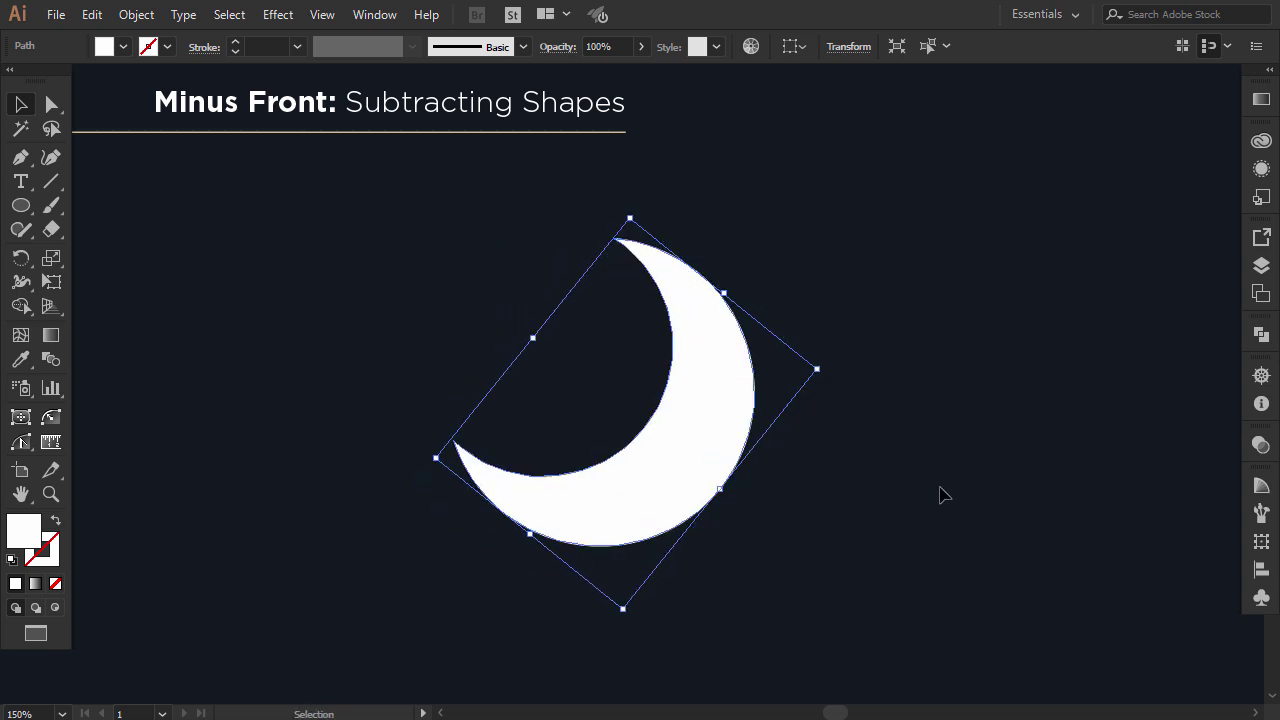
{"action": "left_click", "coordinate": [1008, 508]}
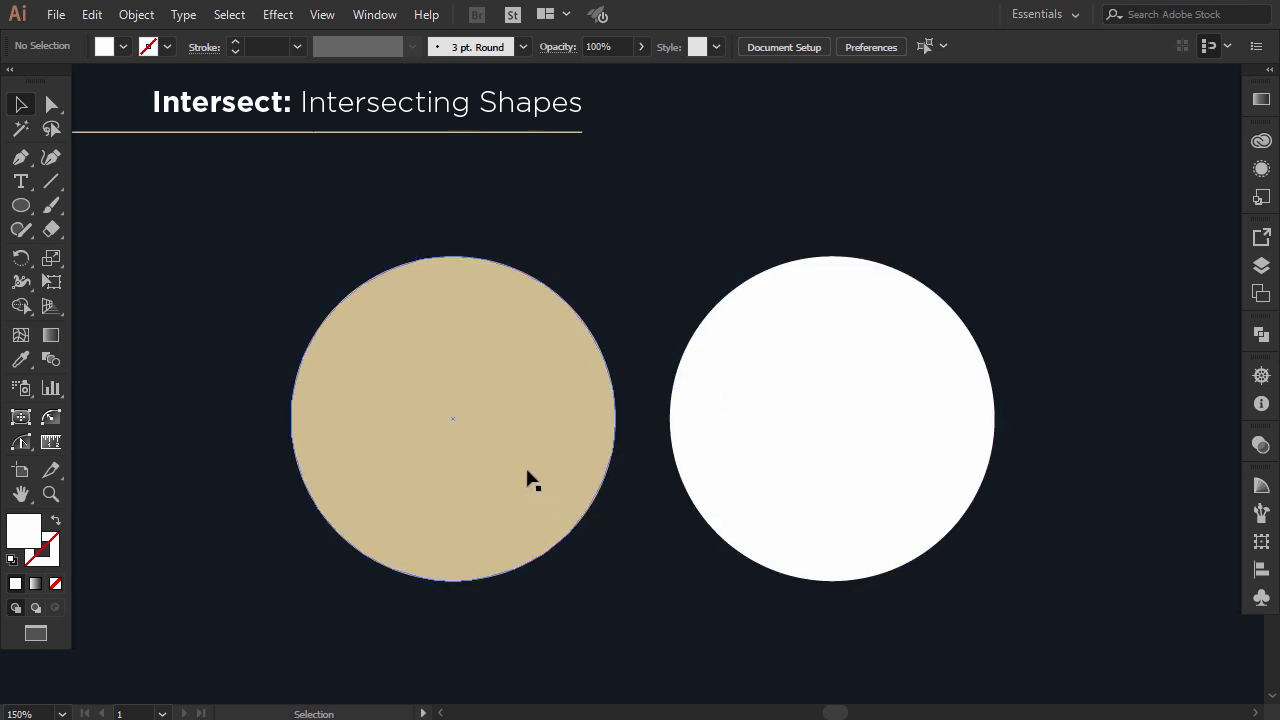
Overlap the tan circle onto the white circle and move both left together
{"action": "left_click_drag", "start_coordinate": [530, 480], "coordinate": [746, 480]}
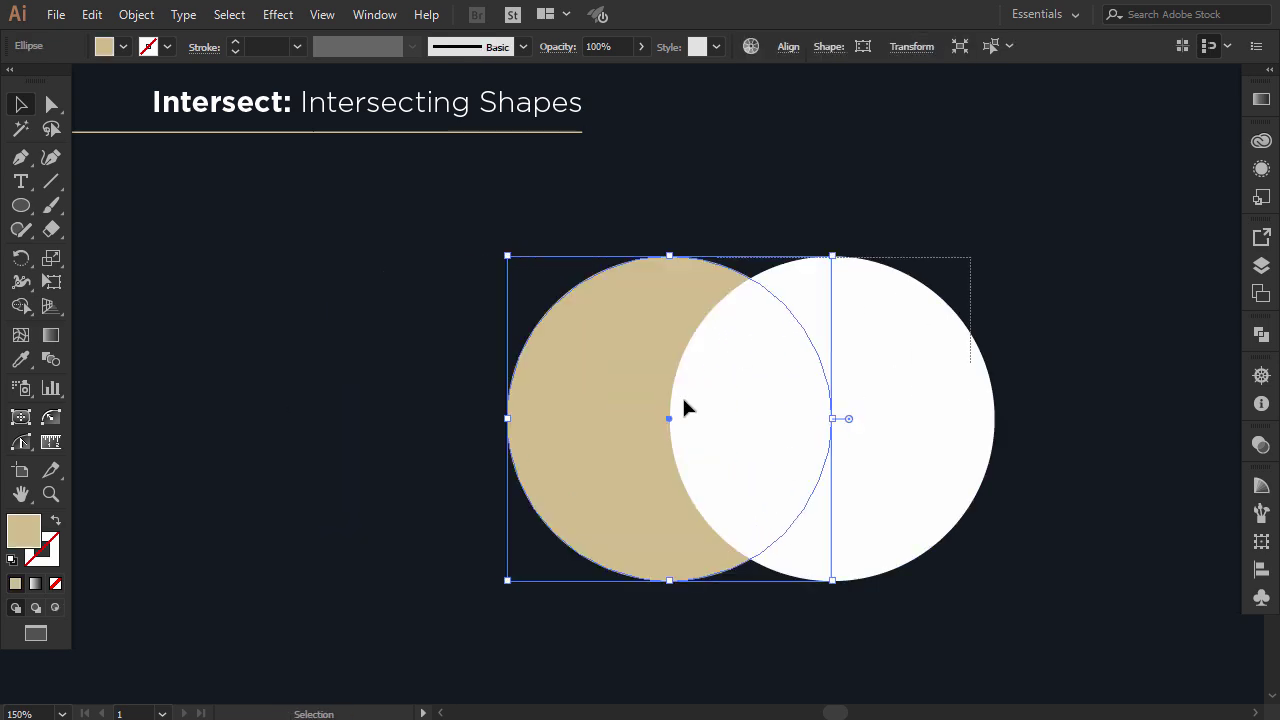
{"action": "left_click", "coordinate": [757, 414], "text": "shift"}
{"action": "left_click_drag", "start_coordinate": [757, 414], "coordinate": [639, 410]}
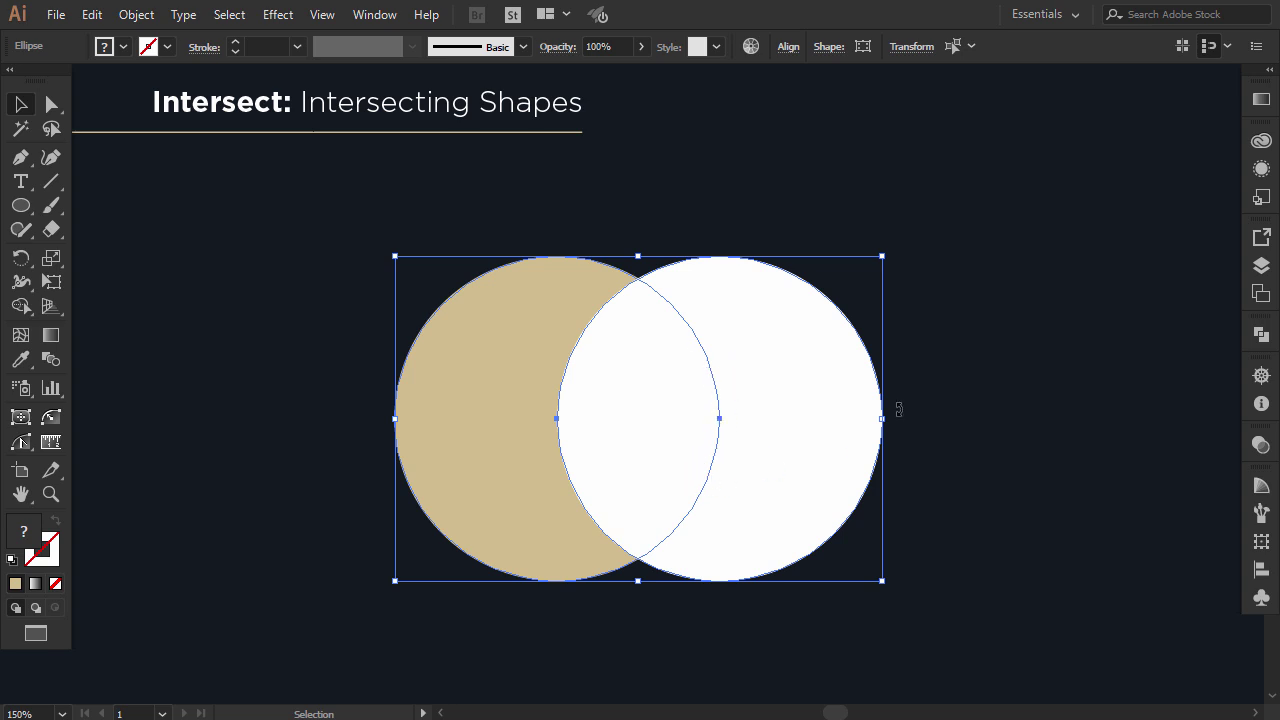
Apply Intersect to keep the white lens, then enlarge it and tilt it diagonally
{"action": "left_click", "coordinate": [1261, 338]}
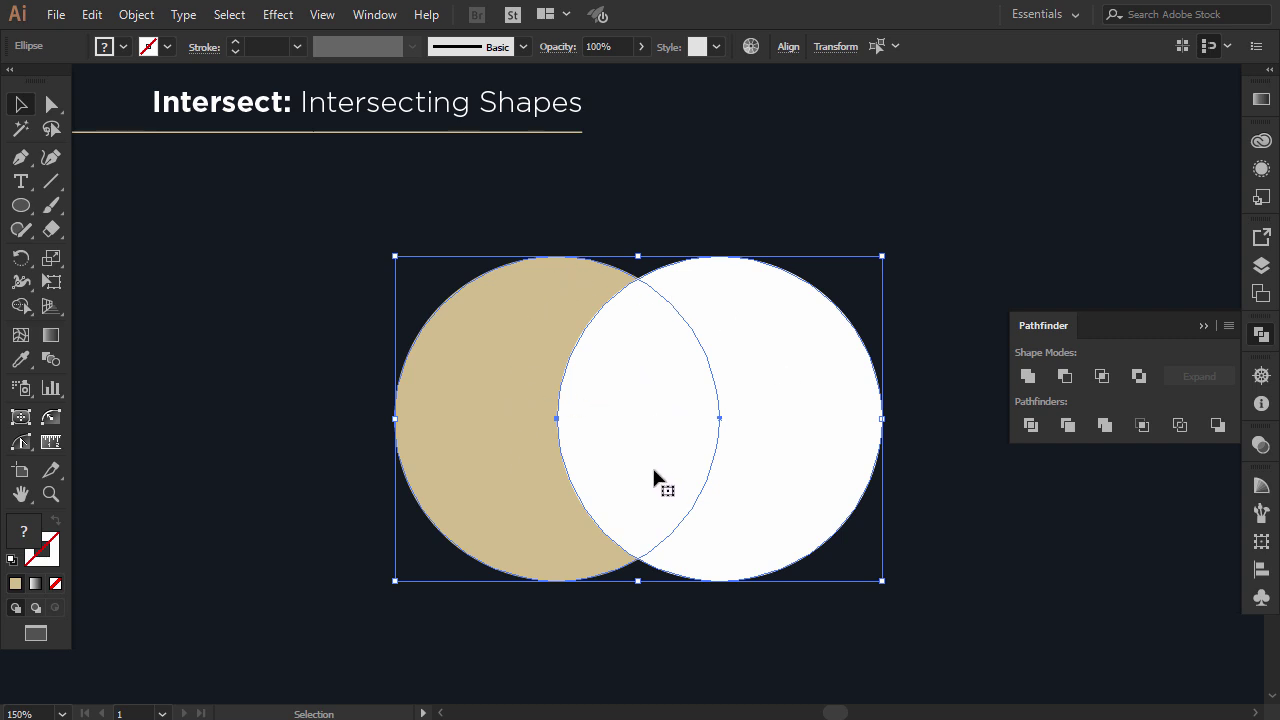
{"action": "left_click", "coordinate": [1104, 380]}
{"action": "left_click", "coordinate": [1203, 326]}
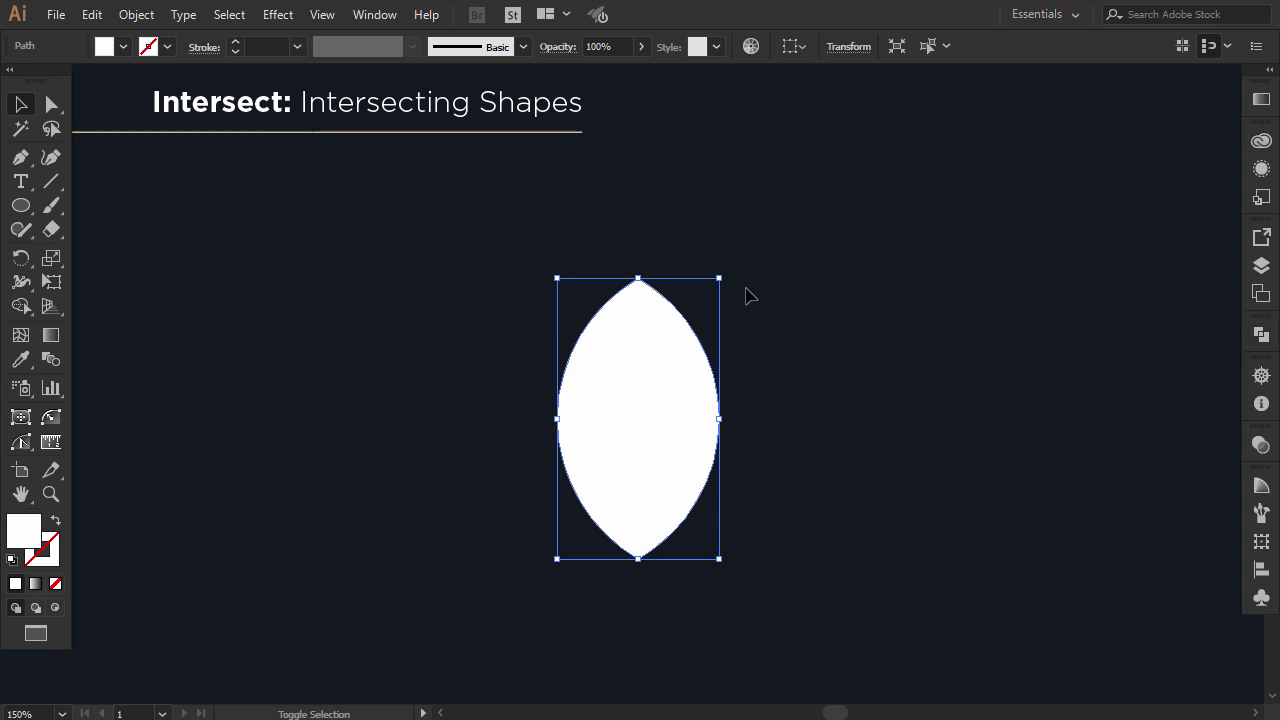
{"action": "left_click_drag", "start_coordinate": [721, 276], "coordinate": [880, 371]}
{"action": "left_click", "coordinate": [894, 426]}
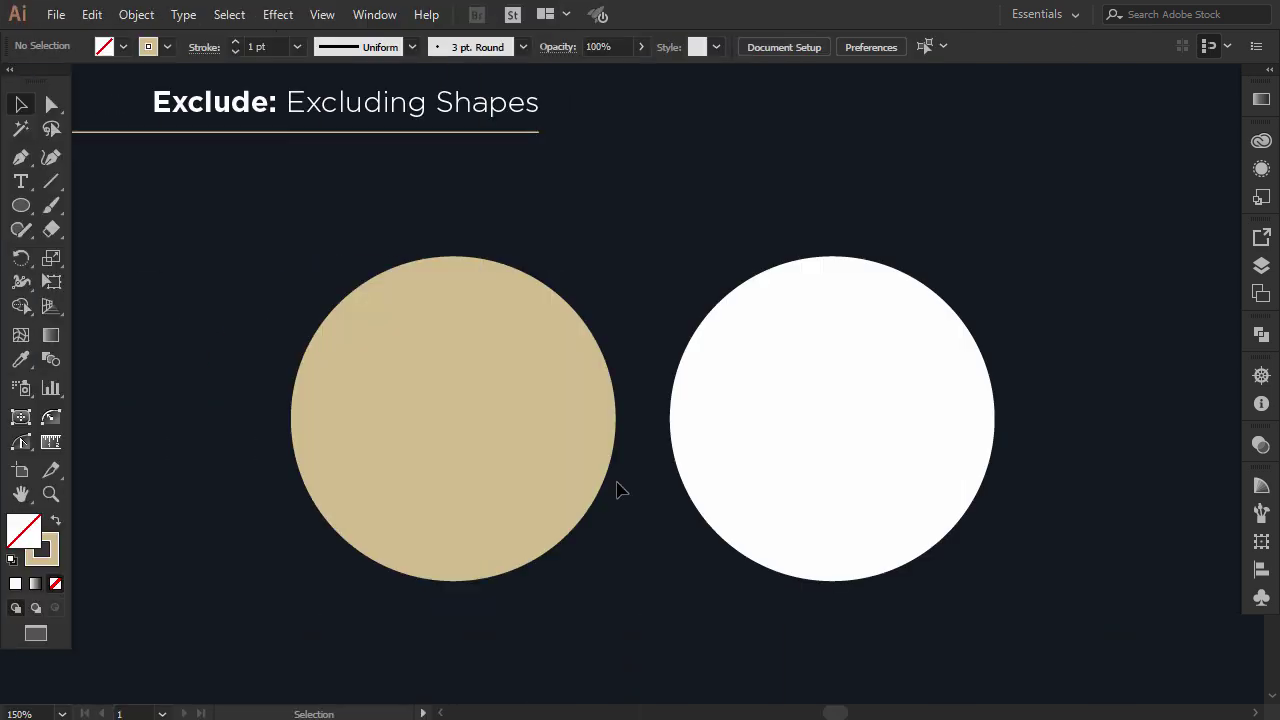
Overlap the tan and white circles, select both, and apply Exclude to hollow out their overlap
{"action": "left_click_drag", "start_coordinate": [514, 414], "coordinate": [736, 412]}
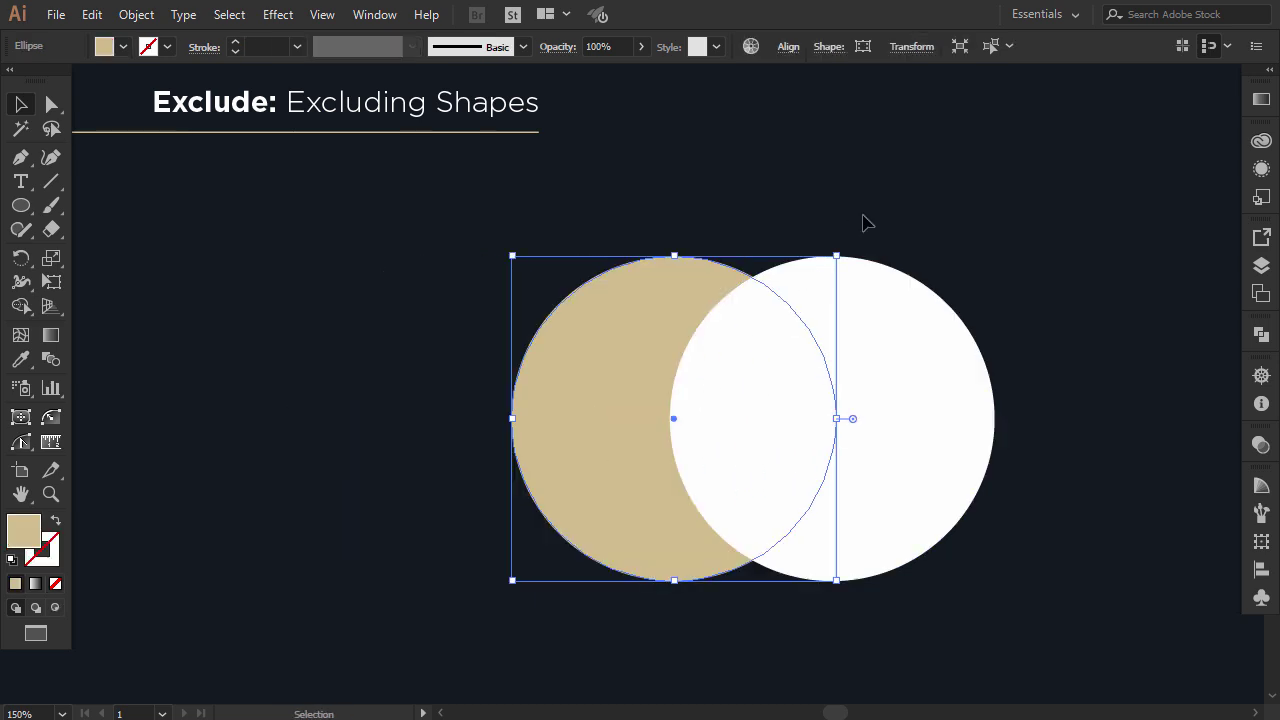
{"action": "left_click_drag", "start_coordinate": [900, 200], "coordinate": [606, 420]}
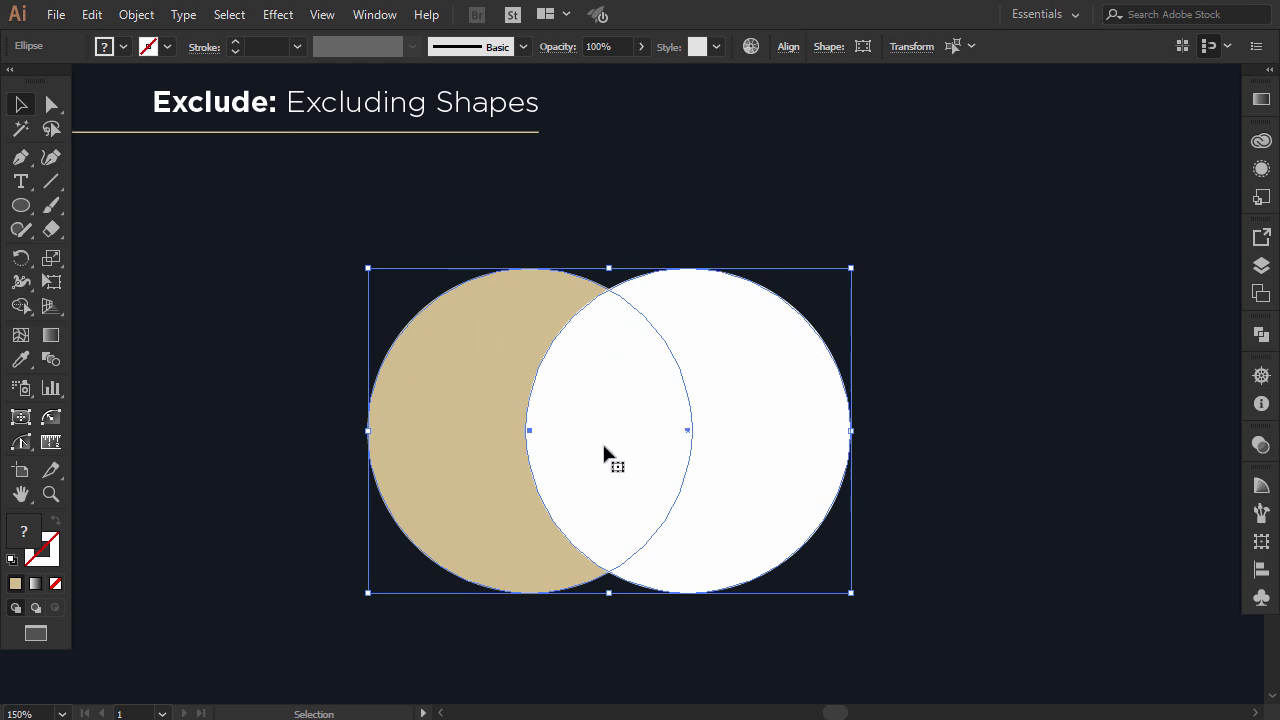
{"action": "left_click", "coordinate": [1264, 332]}
{"action": "left_click", "coordinate": [1139, 376]}
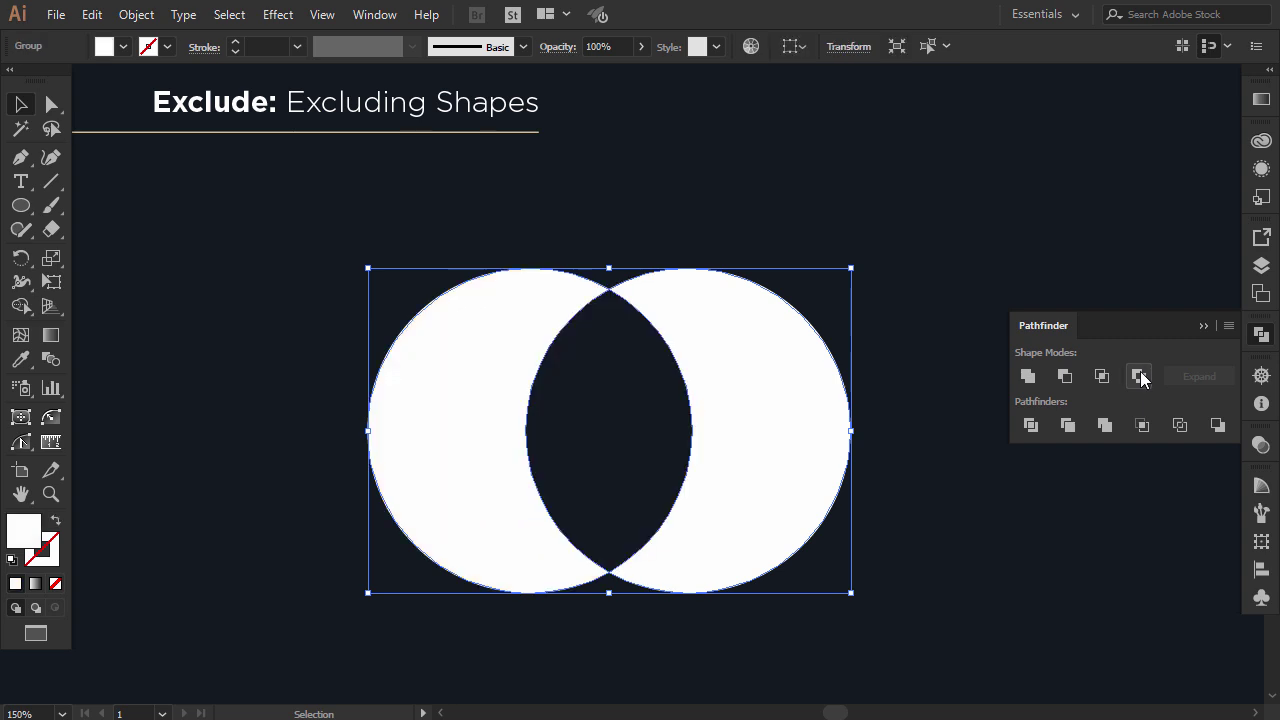
{"action": "left_click", "coordinate": [1199, 327]}
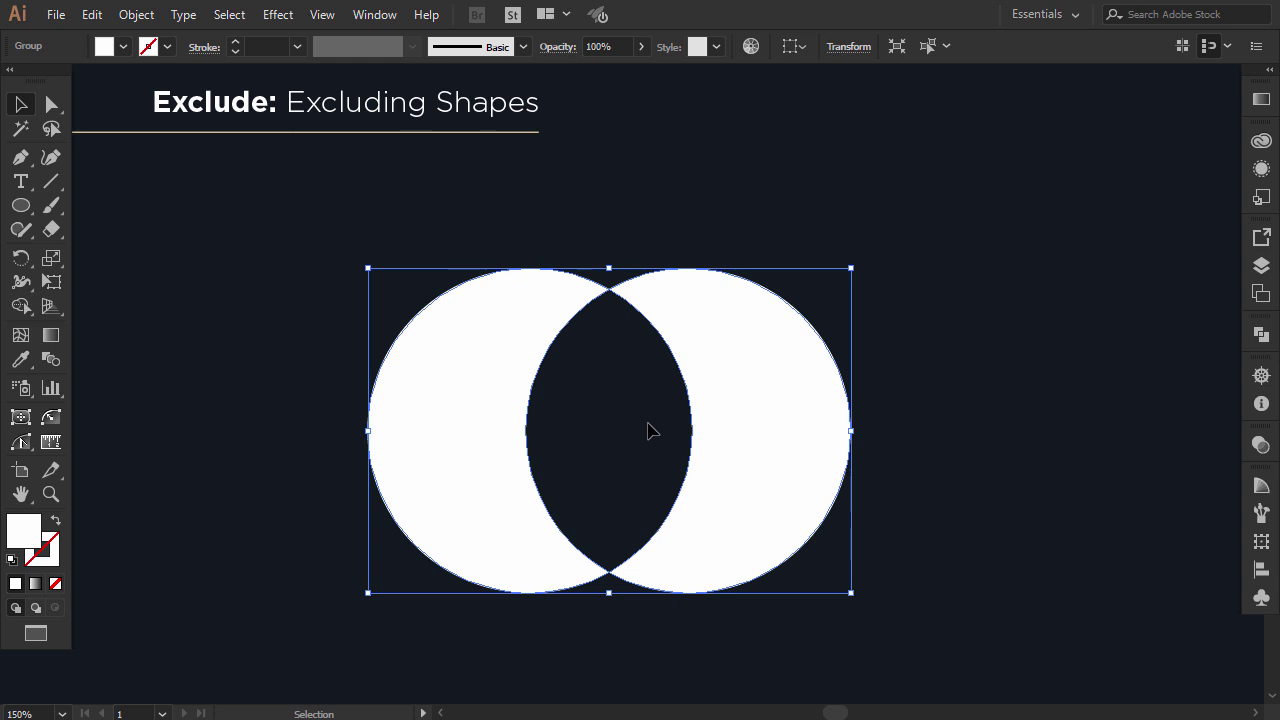
{"action": "left_click", "coordinate": [922, 445]}
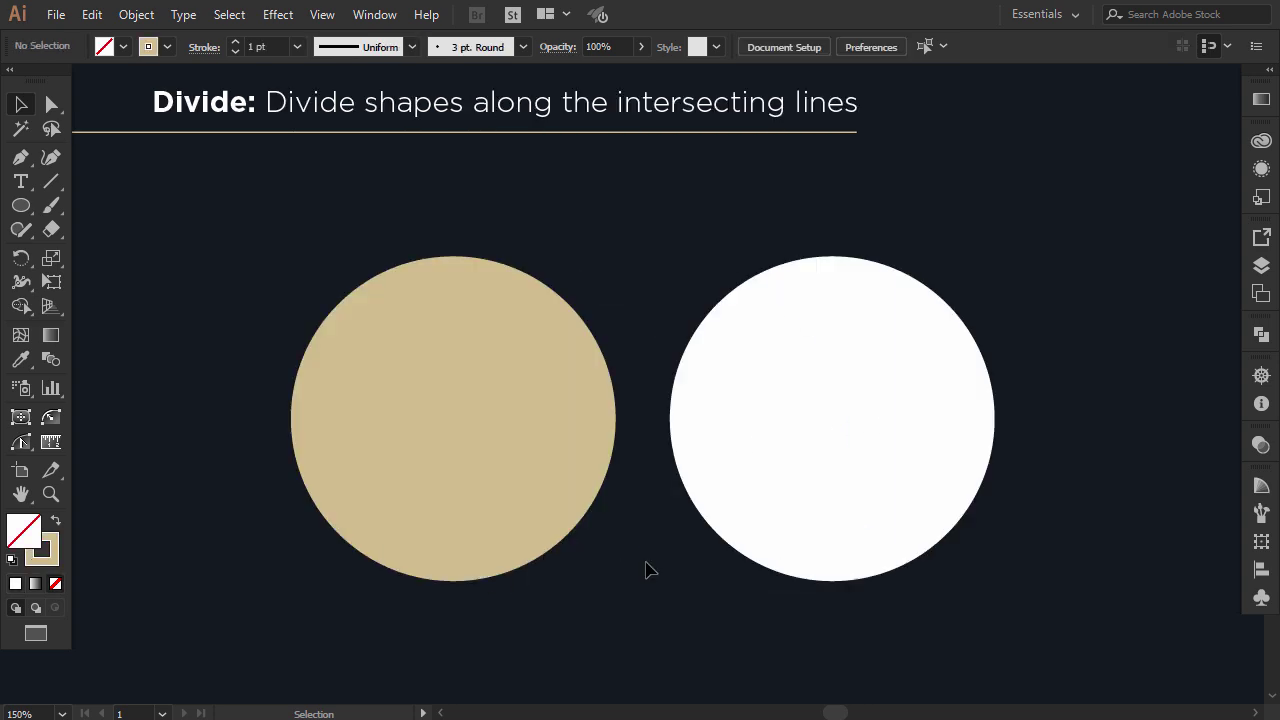
Overlap and select both circles, shift them left, and apply Divide in Pathfinder
{"action": "left_click_drag", "start_coordinate": [537, 491], "coordinate": [752, 497]}
{"action": "left_click_drag", "start_coordinate": [1025, 262], "coordinate": [658, 420]}
{"action": "left_click_drag", "start_coordinate": [772, 383], "coordinate": [669, 397]}
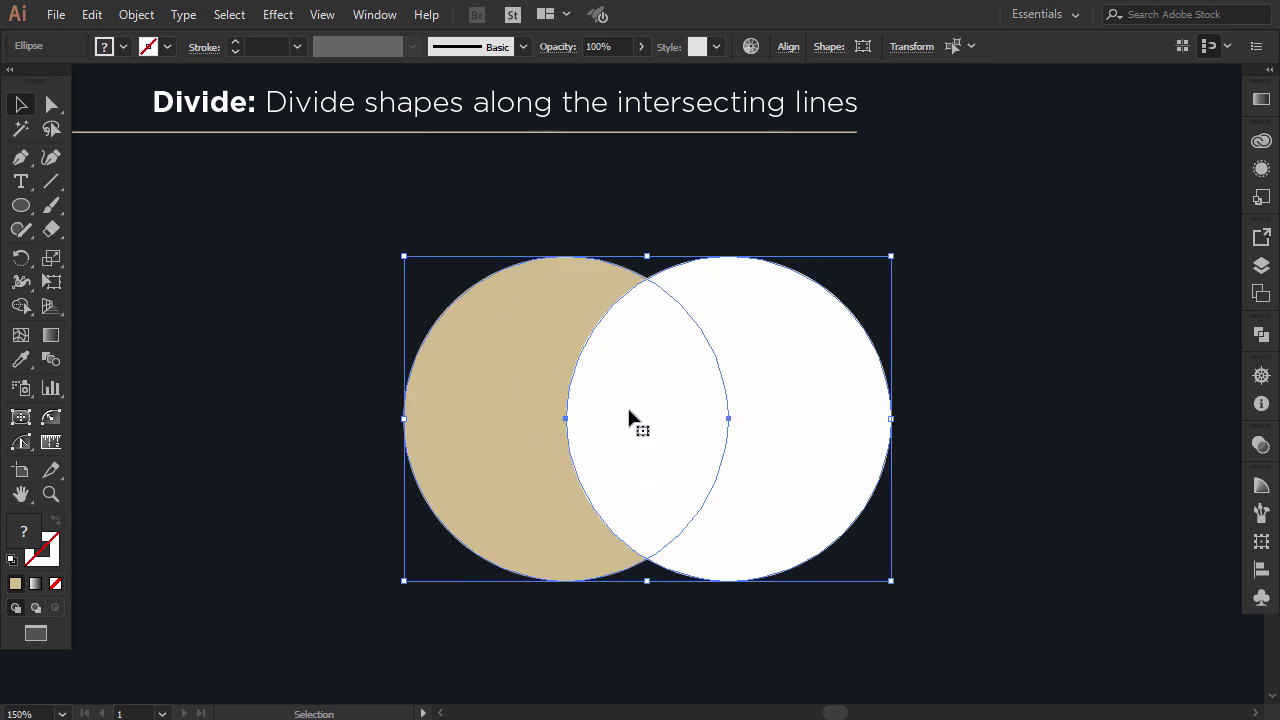
{"action": "left_click", "coordinate": [1261, 334]}
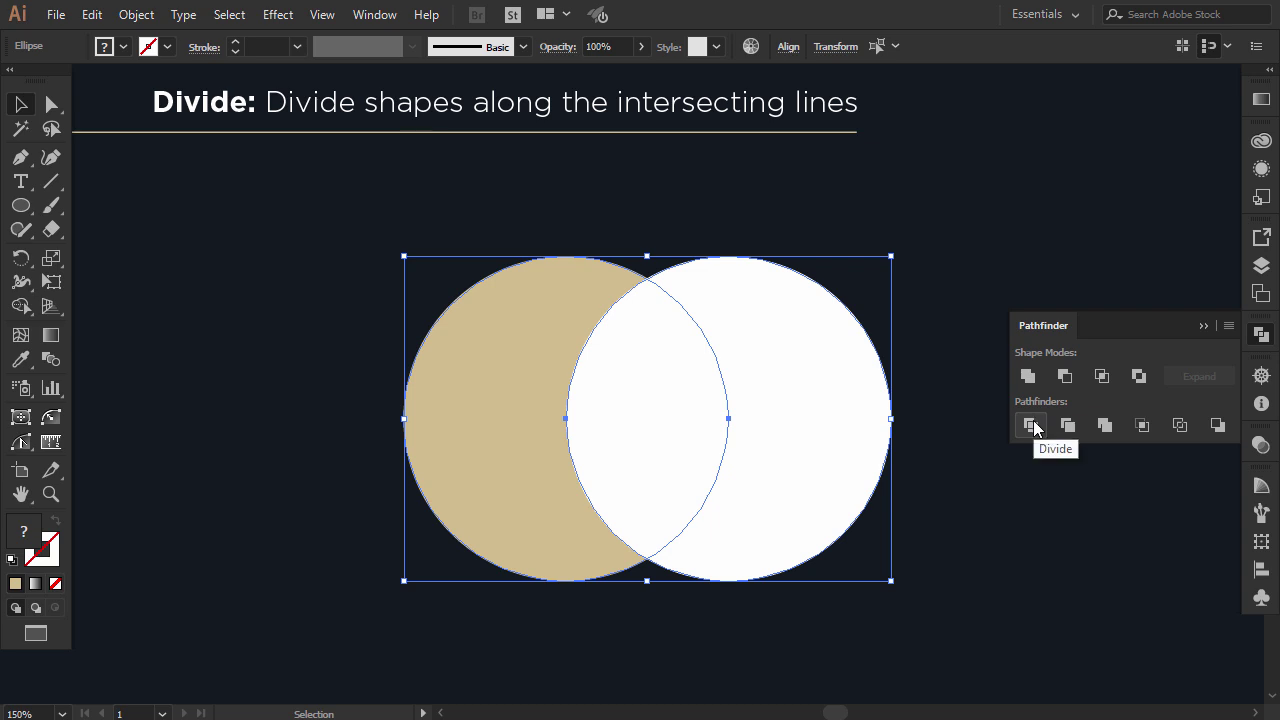
{"action": "left_click", "coordinate": [1031, 425]}
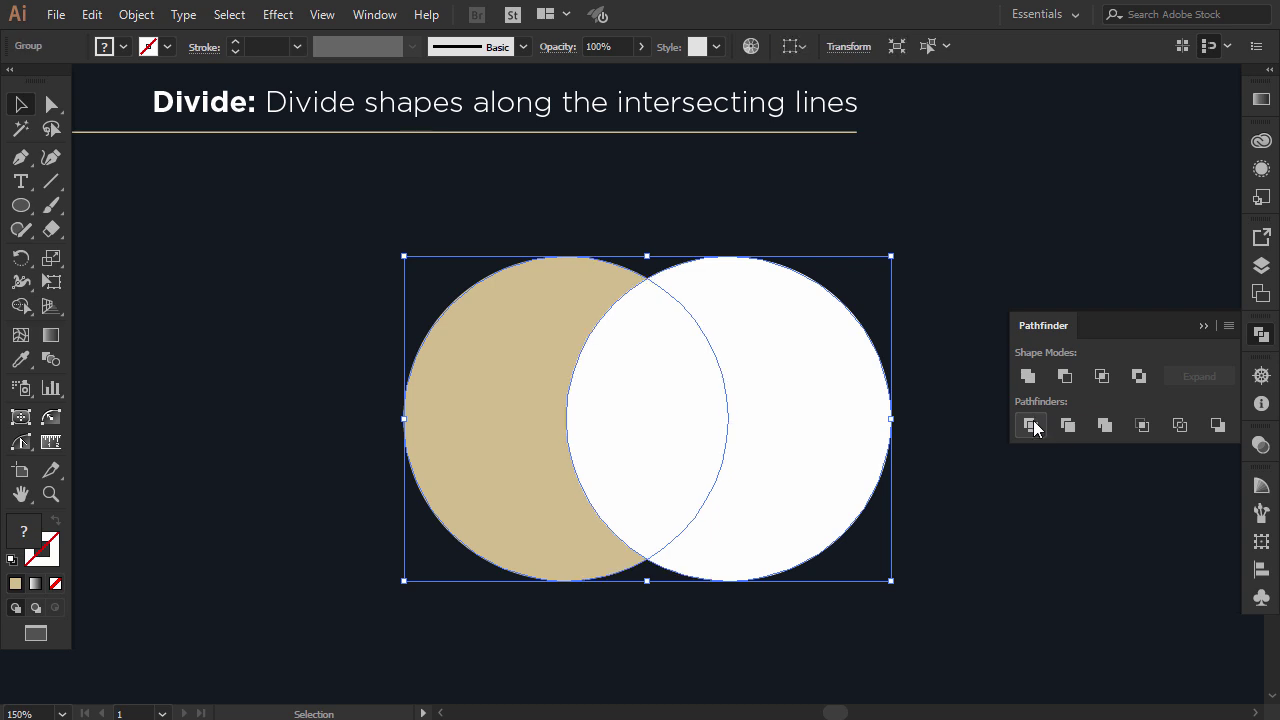
{"action": "left_click", "coordinate": [1202, 322]}
{"action": "left_click", "coordinate": [1050, 365]}
Ungroup the divided pieces and pull the white crescent right and the tan crescent left
{"action": "left_click", "coordinate": [851, 390]}
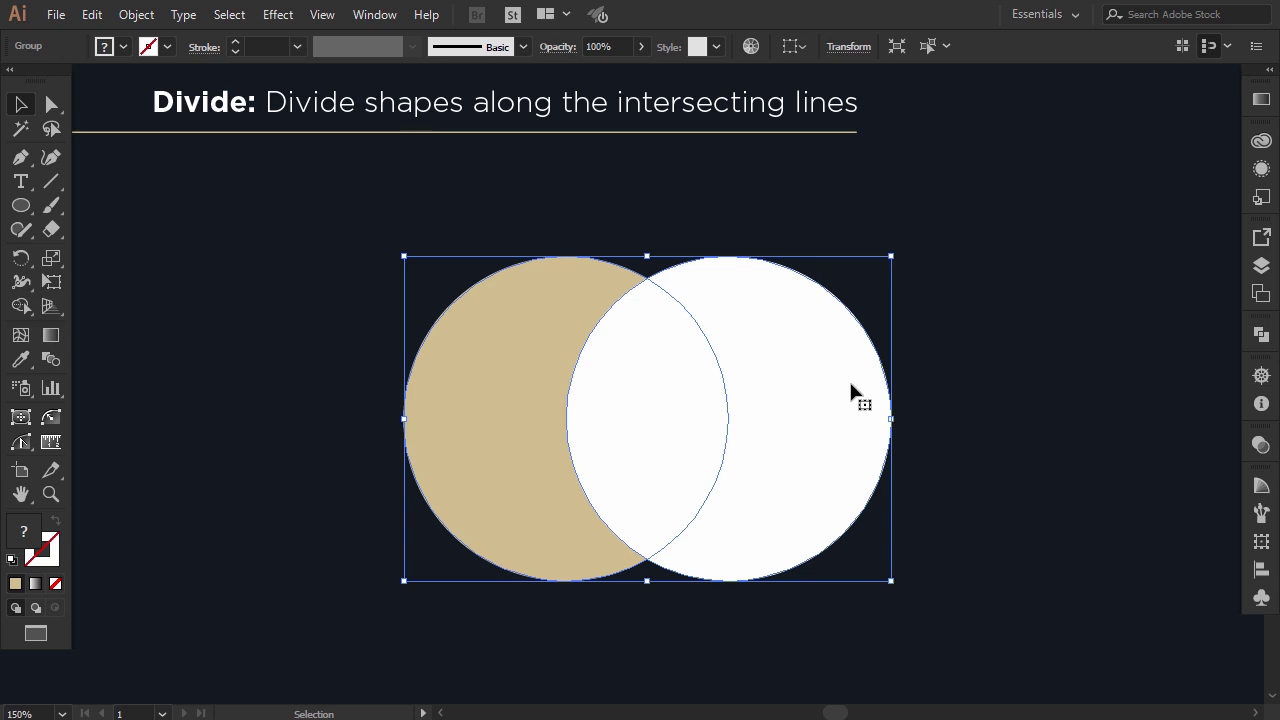
{"action": "right_click", "coordinate": [851, 390]}
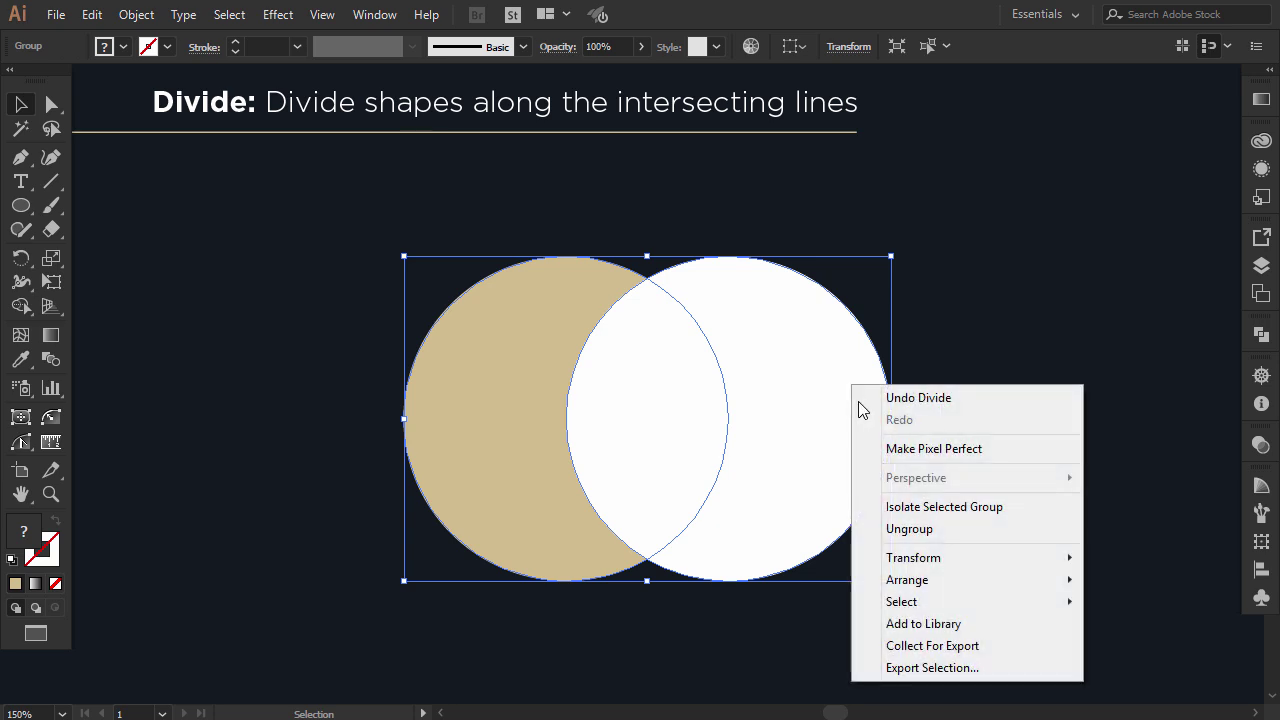
{"action": "left_click", "coordinate": [907, 529]}
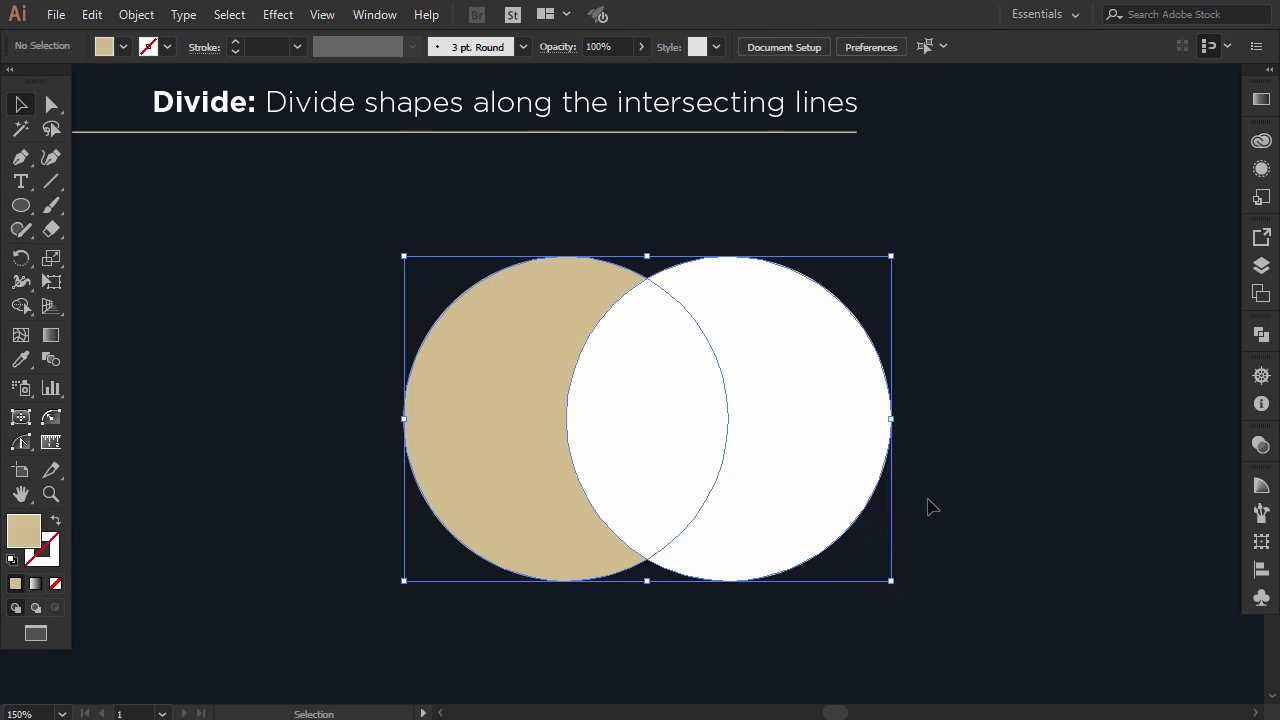
{"action": "left_click_drag", "start_coordinate": [790, 470], "coordinate": [871, 477]}
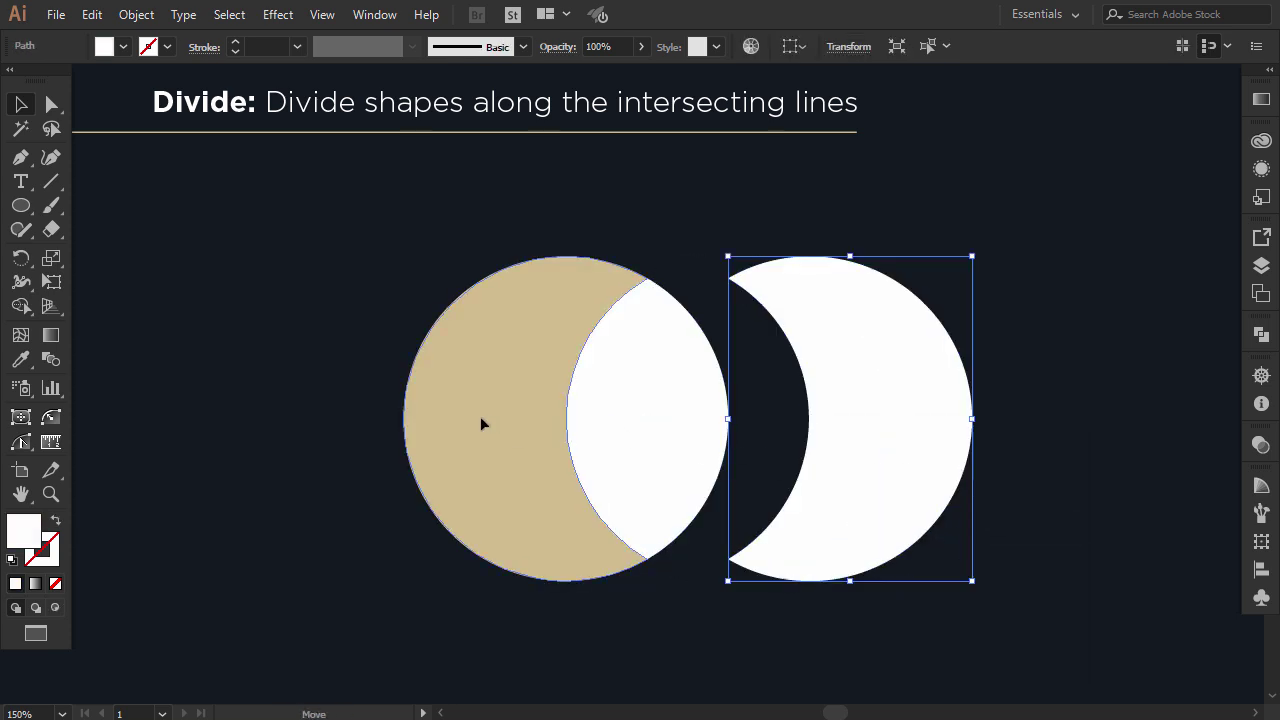
{"action": "left_click_drag", "start_coordinate": [480, 423], "coordinate": [412, 427]}
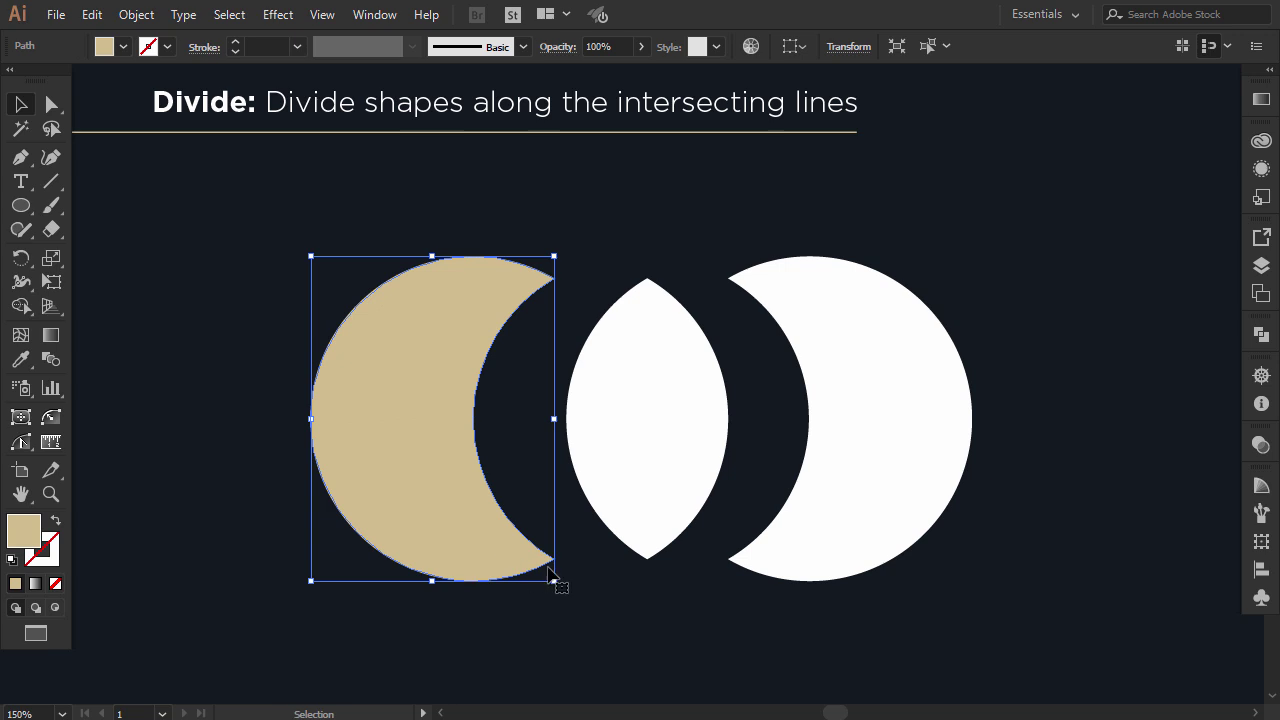
{"action": "left_click", "coordinate": [703, 591]}
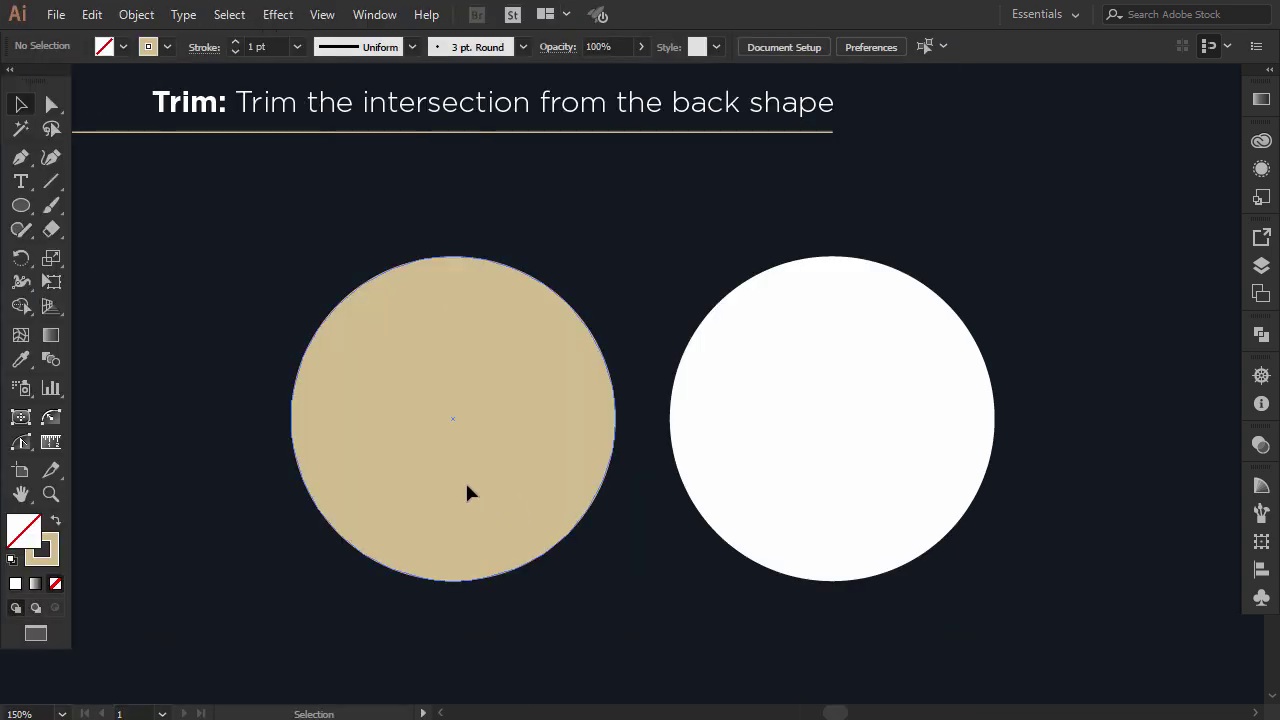
Overlap the tan circle with the white one, select both, apply Trim, and nudge the group
{"action": "left_click_drag", "start_coordinate": [467, 487], "coordinate": [686, 497]}
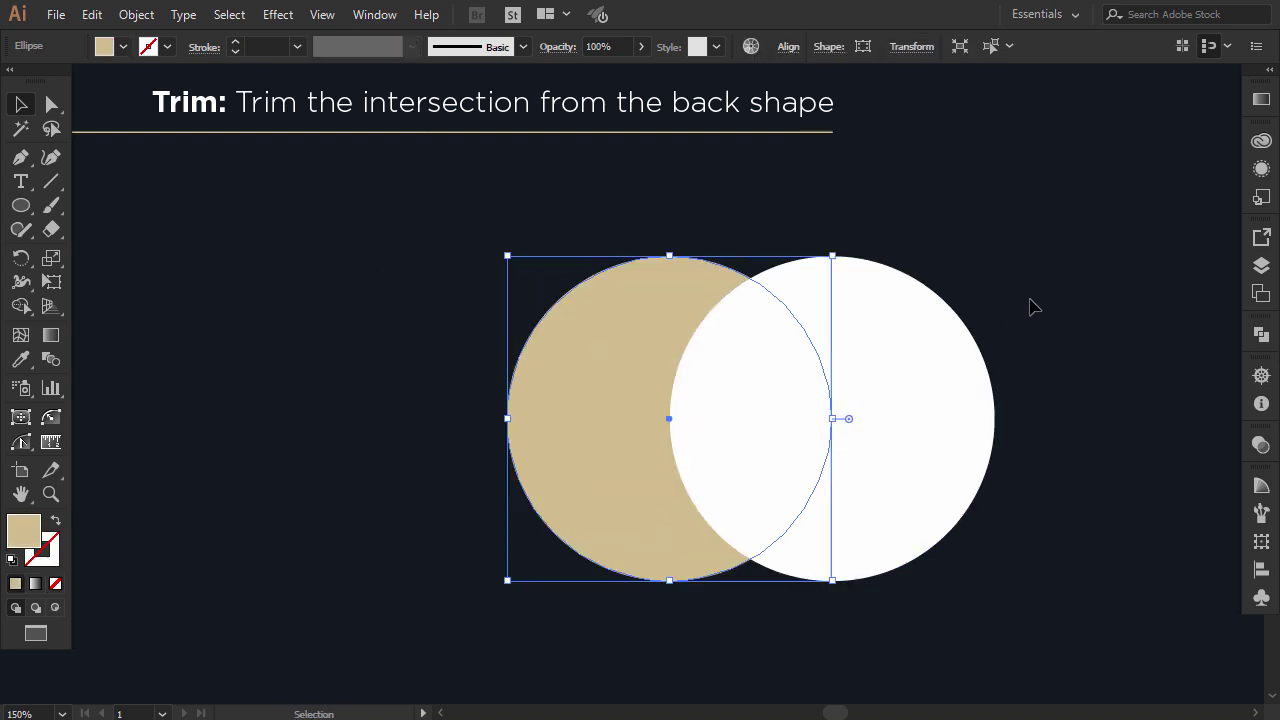
{"action": "left_click_drag", "start_coordinate": [1036, 282], "coordinate": [652, 445]}
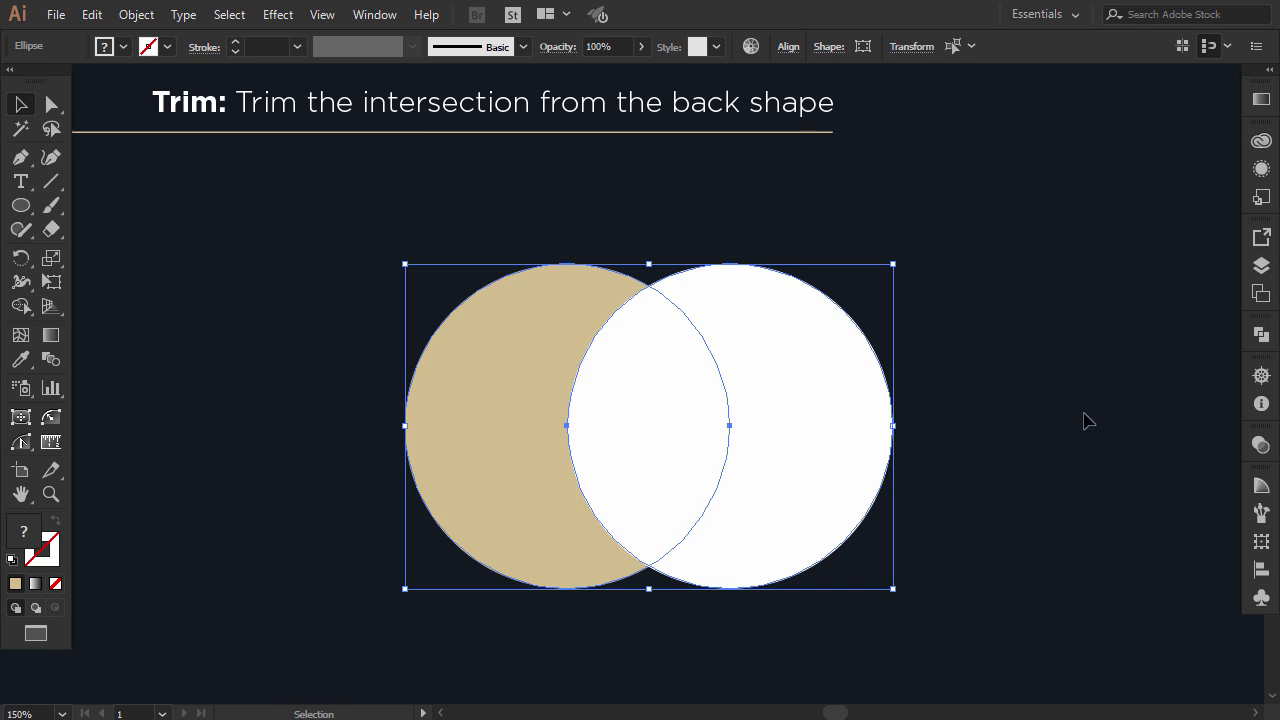
{"action": "left_click", "coordinate": [1261, 335]}
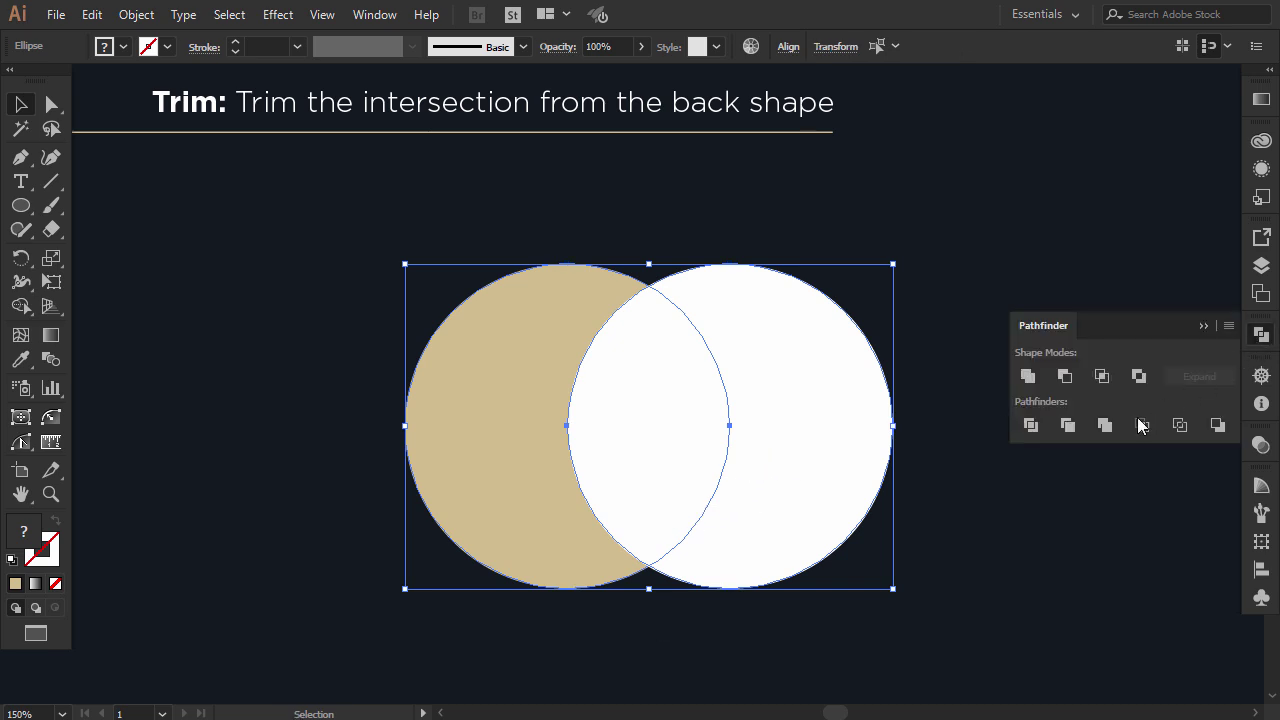
{"action": "left_click", "coordinate": [1068, 427]}
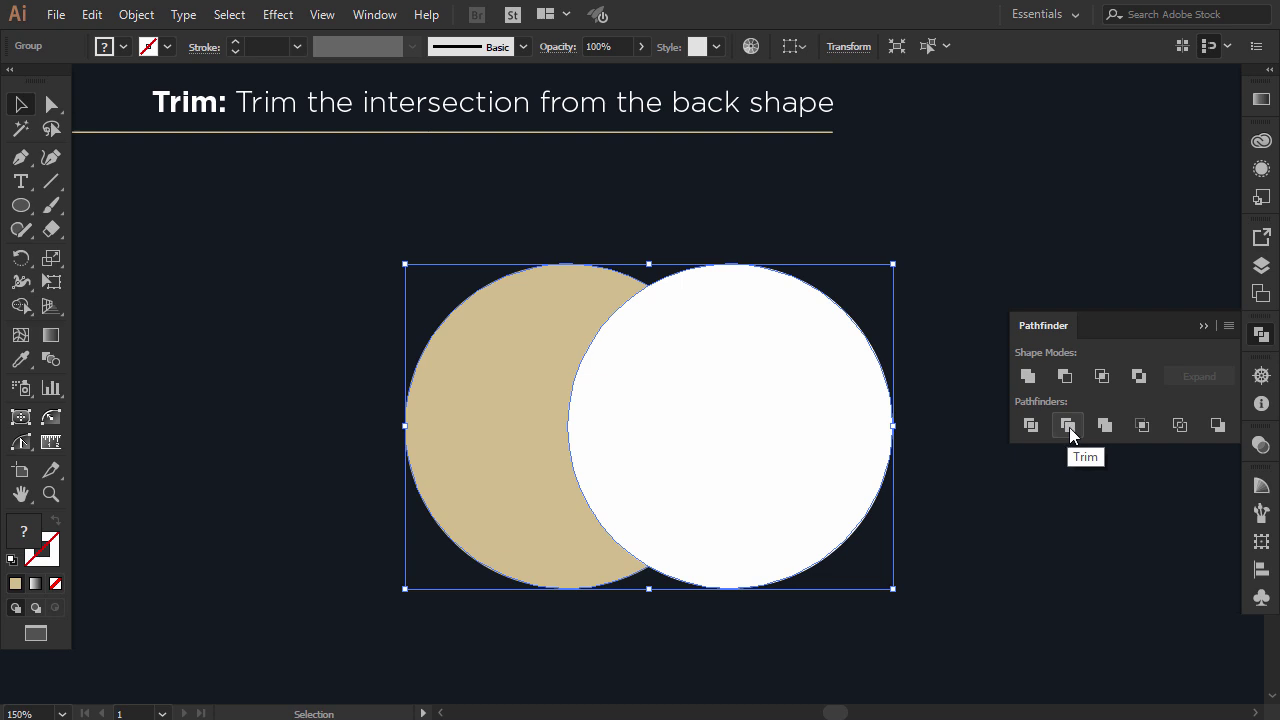
{"action": "left_click", "coordinate": [1204, 326]}
{"action": "left_click", "coordinate": [952, 372]}
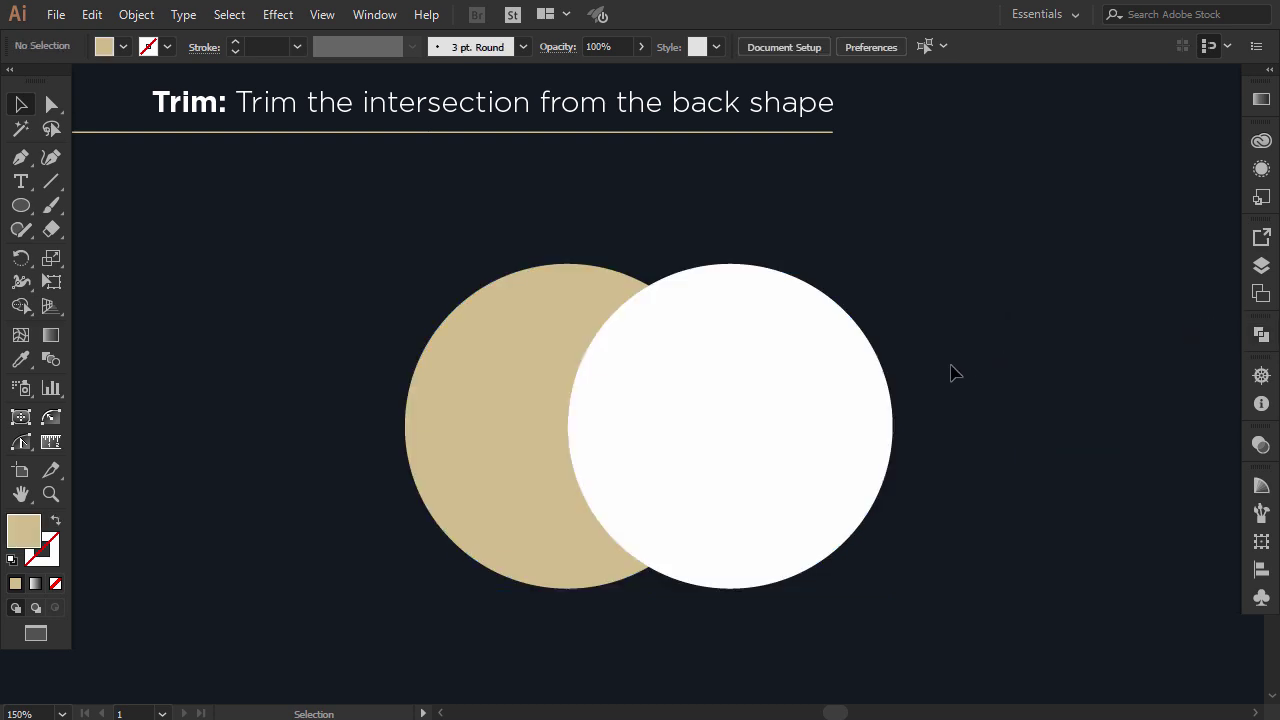
{"action": "mouse_move", "coordinate": [773, 401]}
{"action": "left_mouse_down"}
{"action": "mouse_move", "coordinate": [857, 403]}
{"action": "mouse_move", "coordinate": [776, 395]}
{"action": "left_mouse_up"}
Ungroup the trimmed shapes and slide the white circle right to expose the tan crescent
{"action": "right_click", "coordinate": [776, 401]}
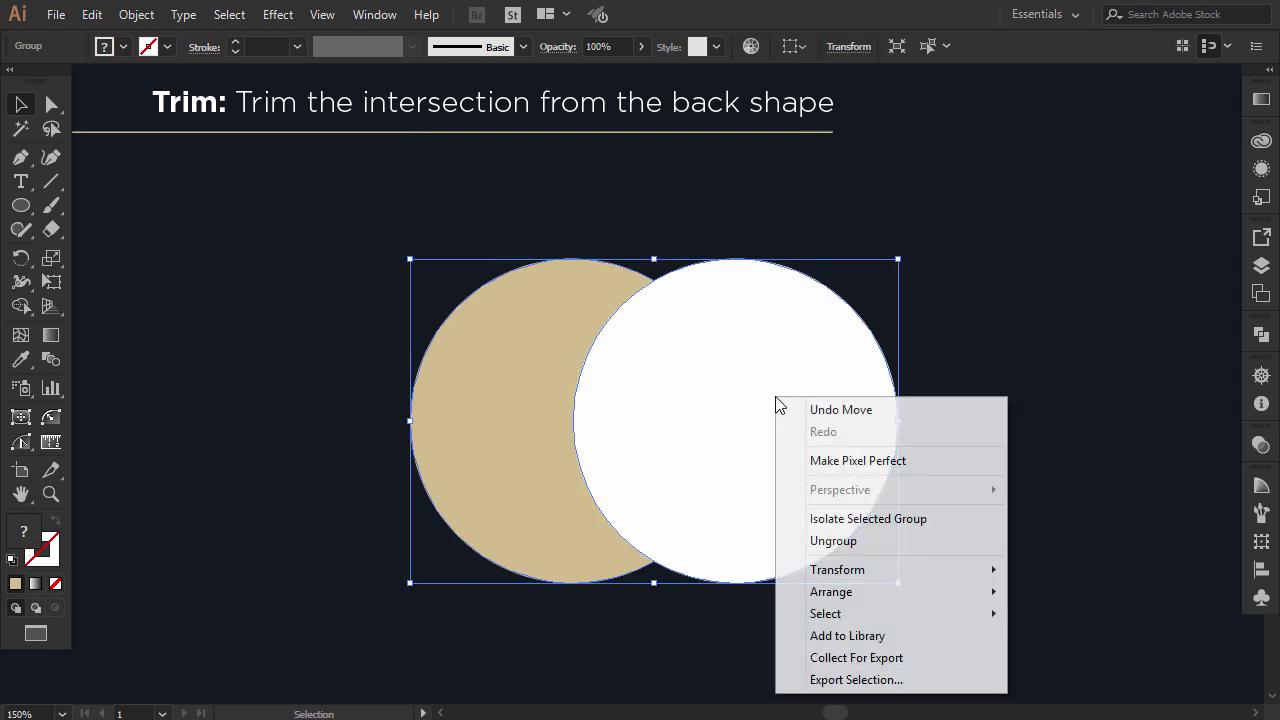
{"action": "left_click", "coordinate": [829, 543]}
{"action": "left_click", "coordinate": [885, 485]}
{"action": "left_click_drag", "start_coordinate": [768, 445], "coordinate": [902, 445]}
{"action": "left_click", "coordinate": [626, 443]}
Select the crescent and white circle together and shift them about 50 px left
{"action": "left_click_drag", "start_coordinate": [338, 280], "coordinate": [640, 464]}
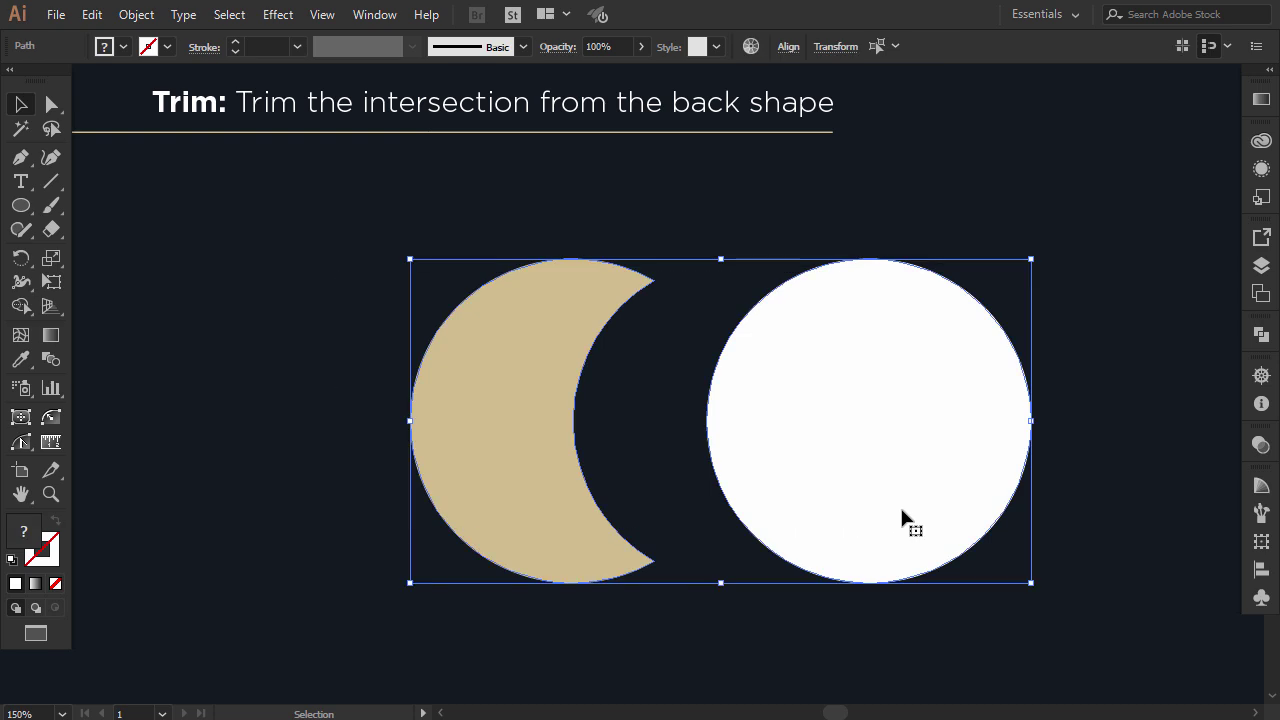
{"action": "left_click_drag", "start_coordinate": [903, 523], "coordinate": [853, 508]}
{"action": "left_click", "coordinate": [1037, 517]}
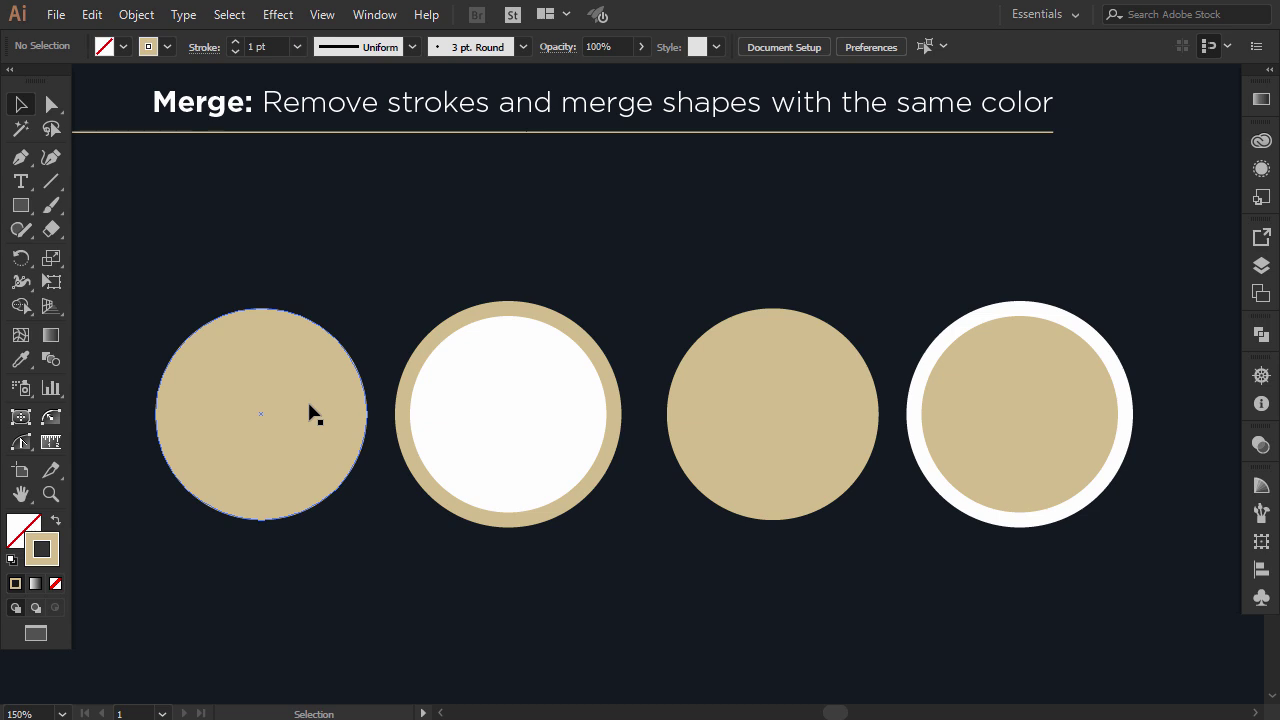
Overlap the tan circle onto the white one, select both, and apply Merge in Pathfinder
{"action": "left_click_drag", "start_coordinate": [309, 414], "coordinate": [480, 413]}
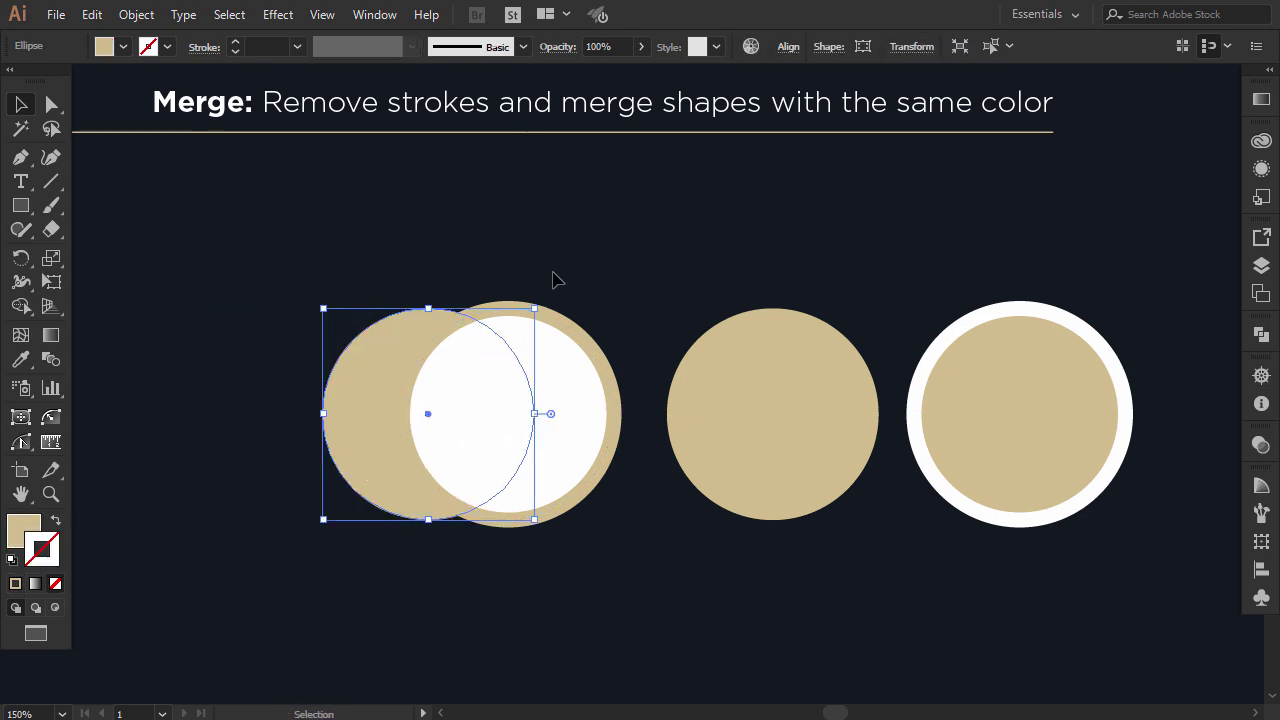
{"action": "left_click_drag", "start_coordinate": [551, 274], "coordinate": [447, 438]}
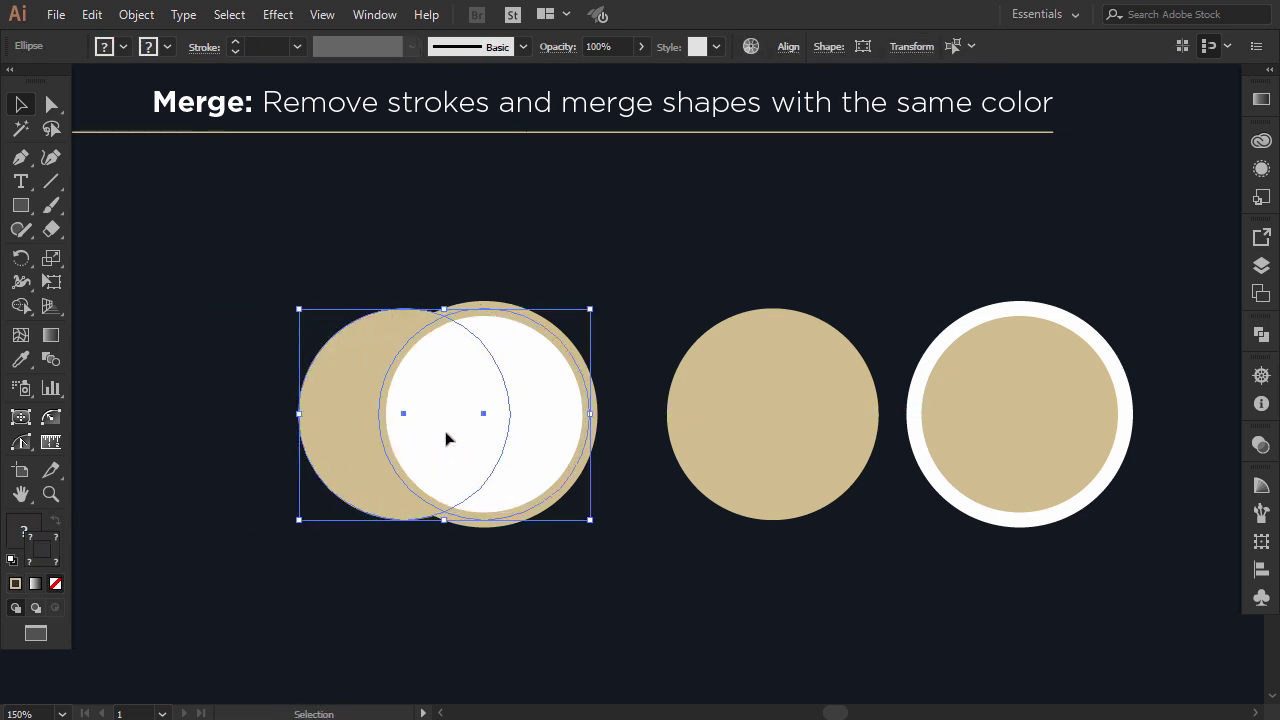
{"action": "left_click", "coordinate": [1261, 338]}
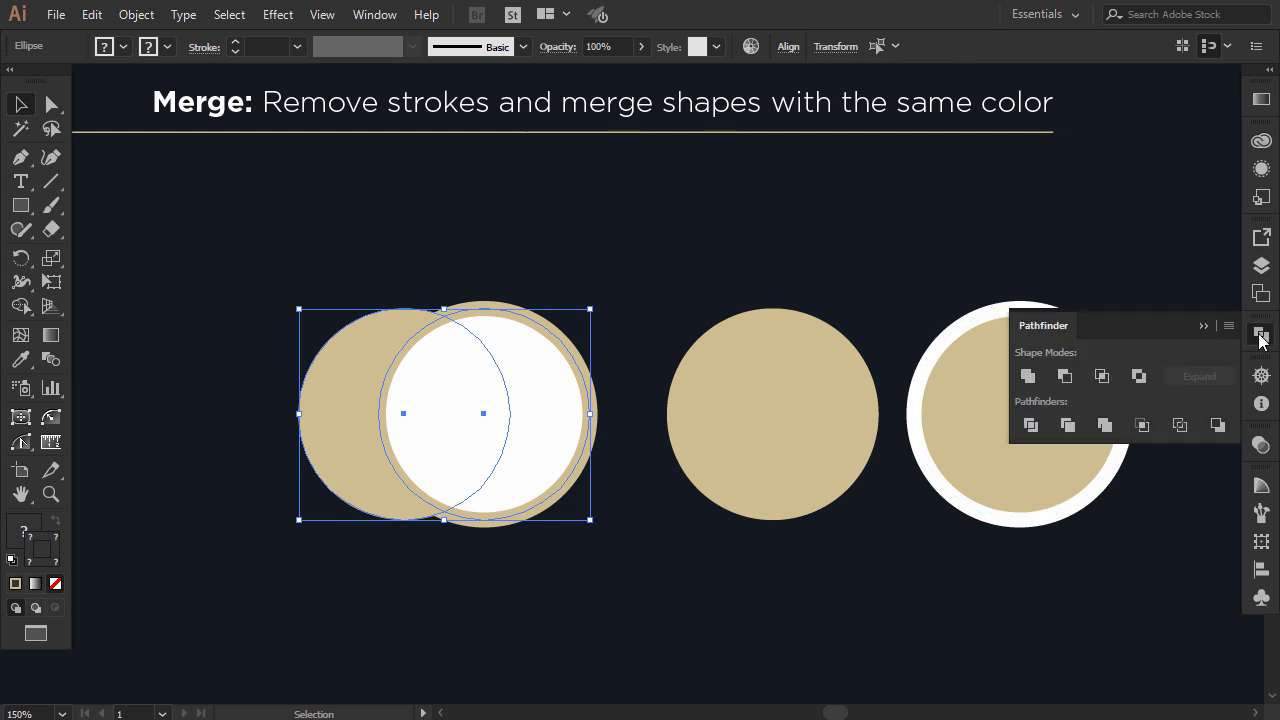
{"action": "left_click", "coordinate": [1105, 426]}
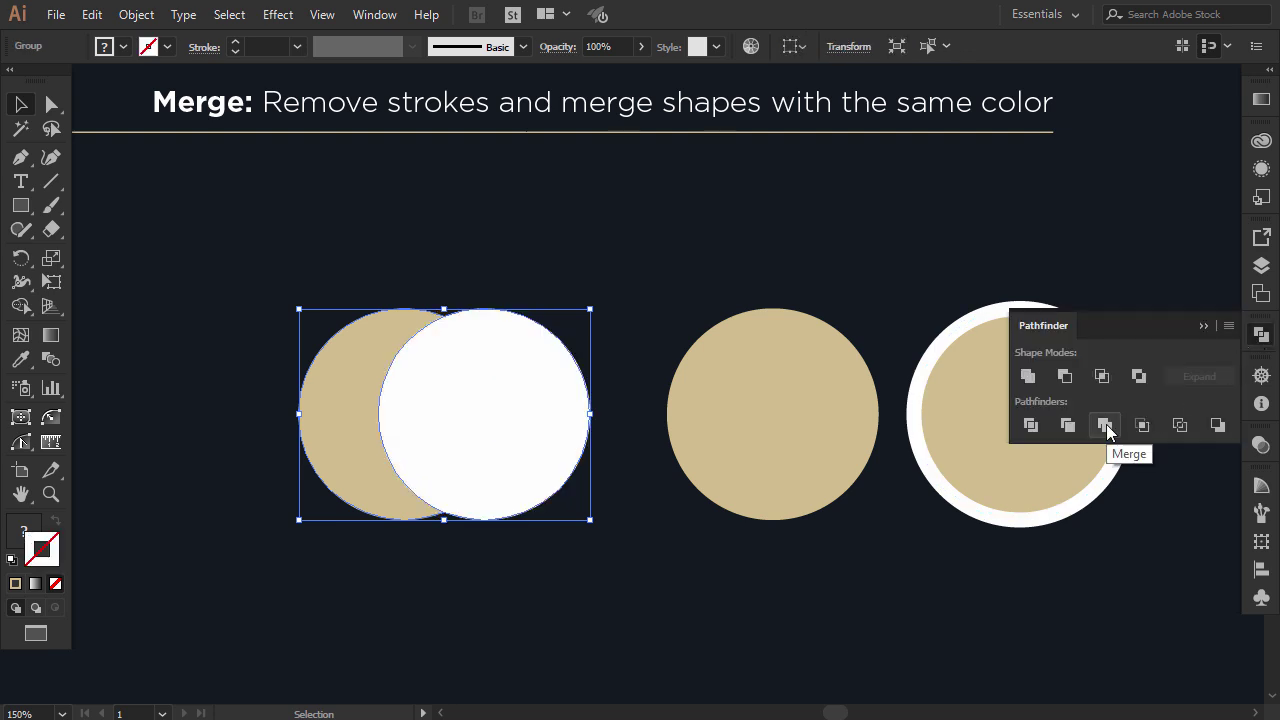
{"action": "left_click", "coordinate": [1203, 328]}
{"action": "left_click", "coordinate": [372, 553]}
Ungroup the merged result and drag the tan crescent left of the white circle
{"action": "left_click", "coordinate": [418, 466]}
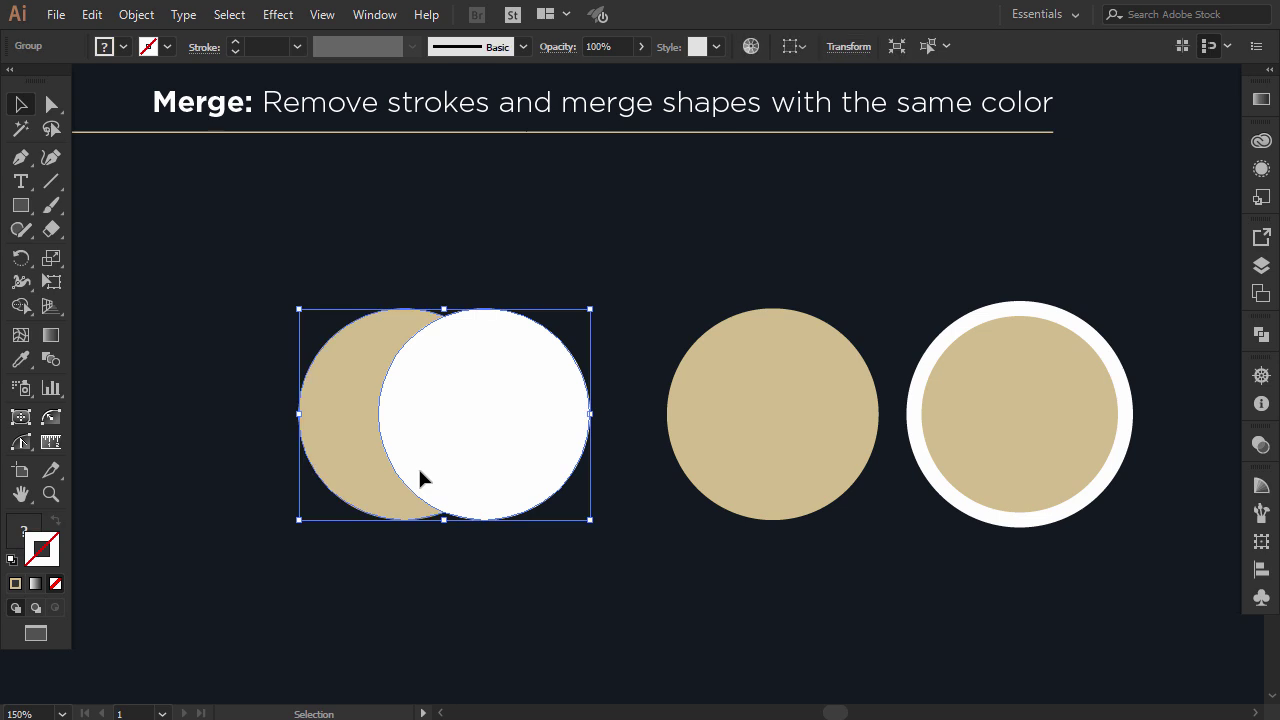
{"action": "right_click", "coordinate": [420, 467]}
{"action": "left_click", "coordinate": [489, 318]}
{"action": "left_click", "coordinate": [506, 571]}
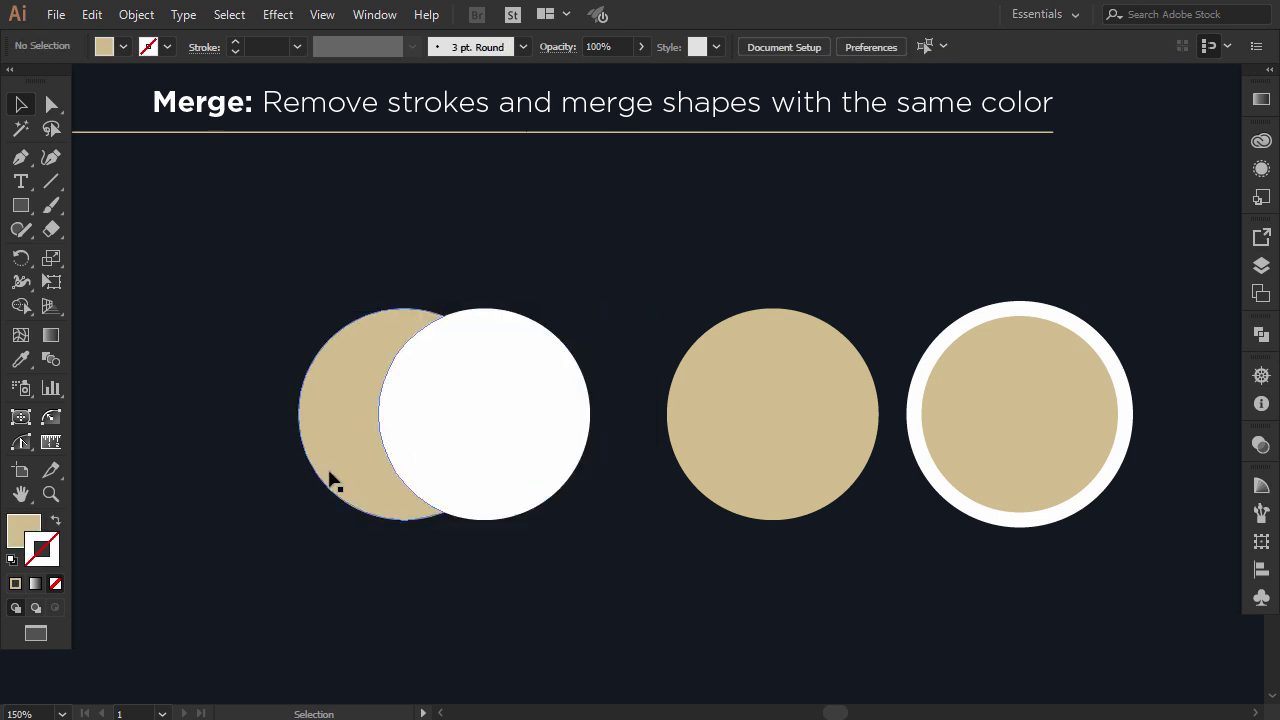
{"action": "left_click_drag", "start_coordinate": [331, 480], "coordinate": [249, 486]}
{"action": "left_click", "coordinate": [290, 555]}
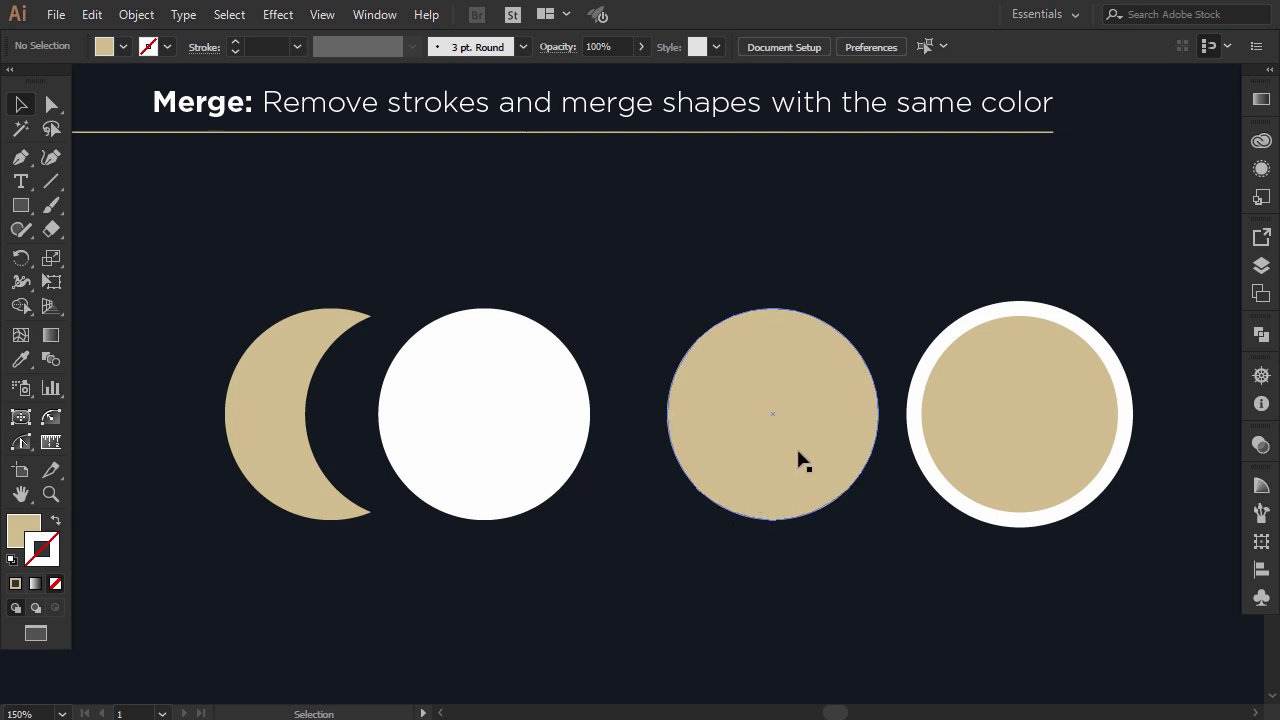
Overlap the plain tan circle on the white-ringed circle, apply Pathfinder Merge to both, and shift the merged shape left
{"action": "left_click_drag", "start_coordinate": [803, 462], "coordinate": [956, 462]}
{"action": "mouse_move", "coordinate": [1124, 288]}
{"action": "left_mouse_down"}
{"action": "mouse_move", "coordinate": [1006, 371]}
{"action": "mouse_move", "coordinate": [851, 523]}
{"action": "left_mouse_up"}
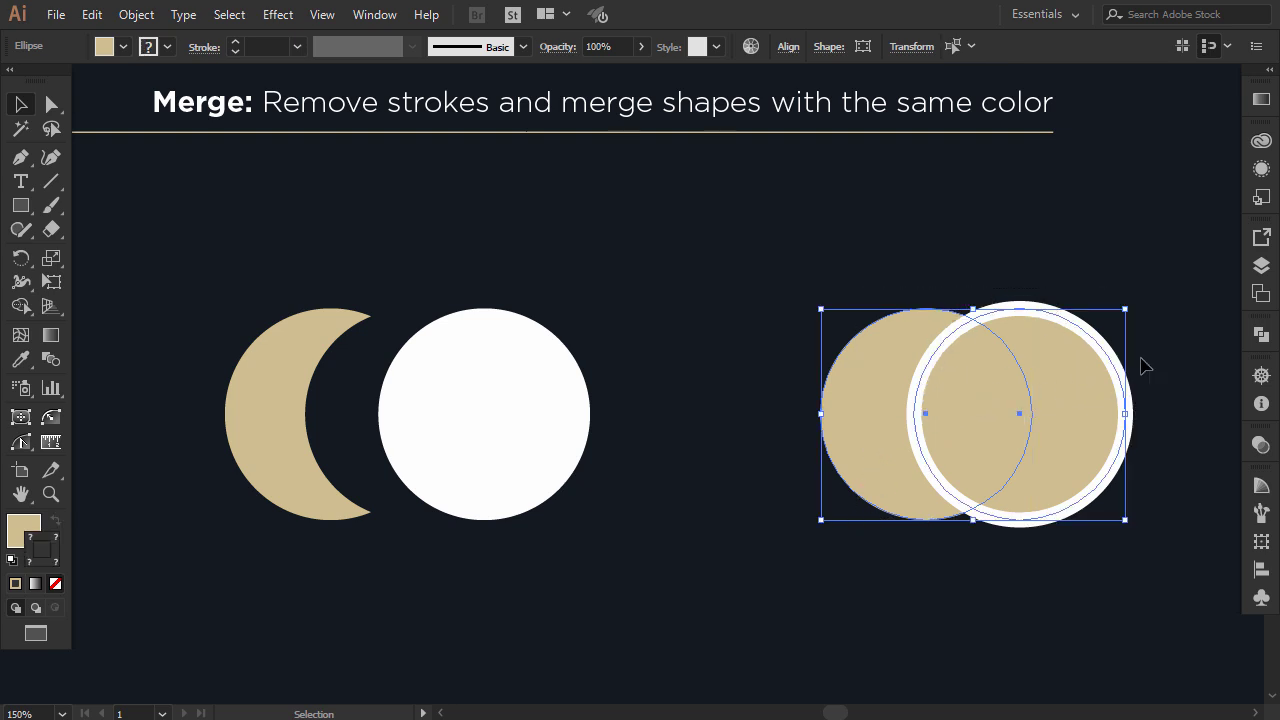
{"action": "left_click", "coordinate": [1272, 338]}
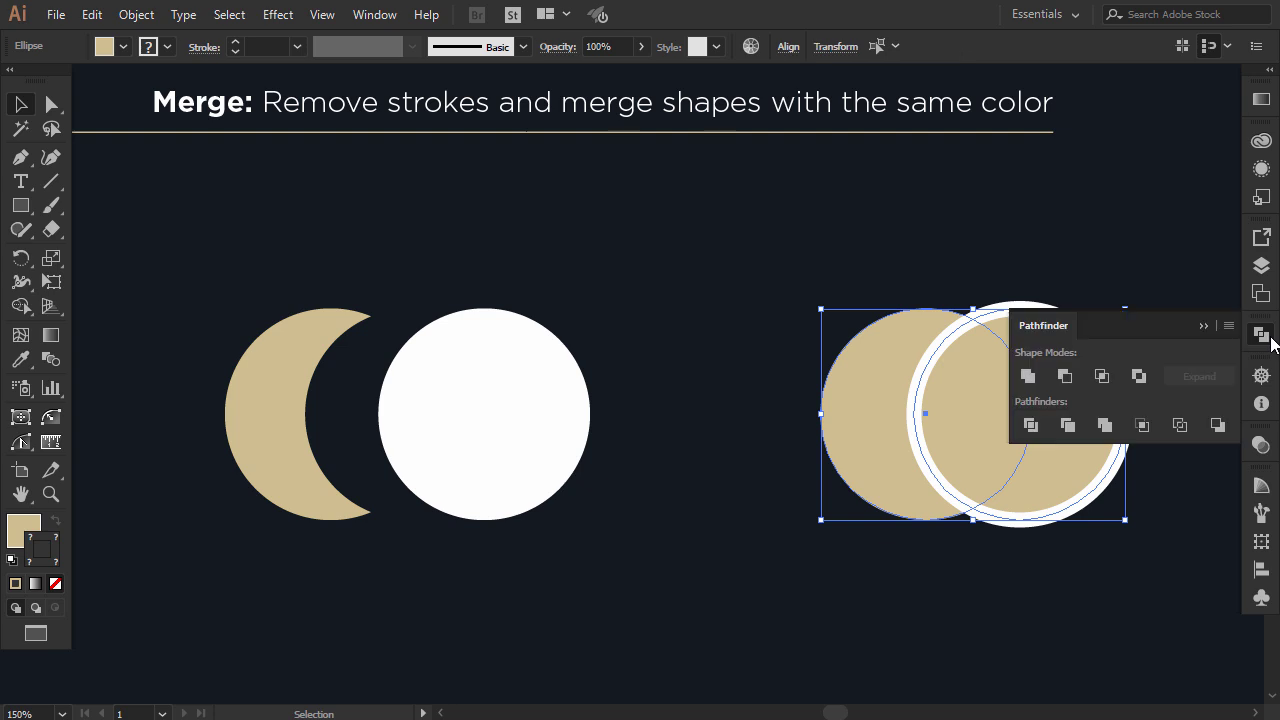
{"action": "left_click", "coordinate": [1111, 427]}
{"action": "left_click", "coordinate": [1204, 327]}
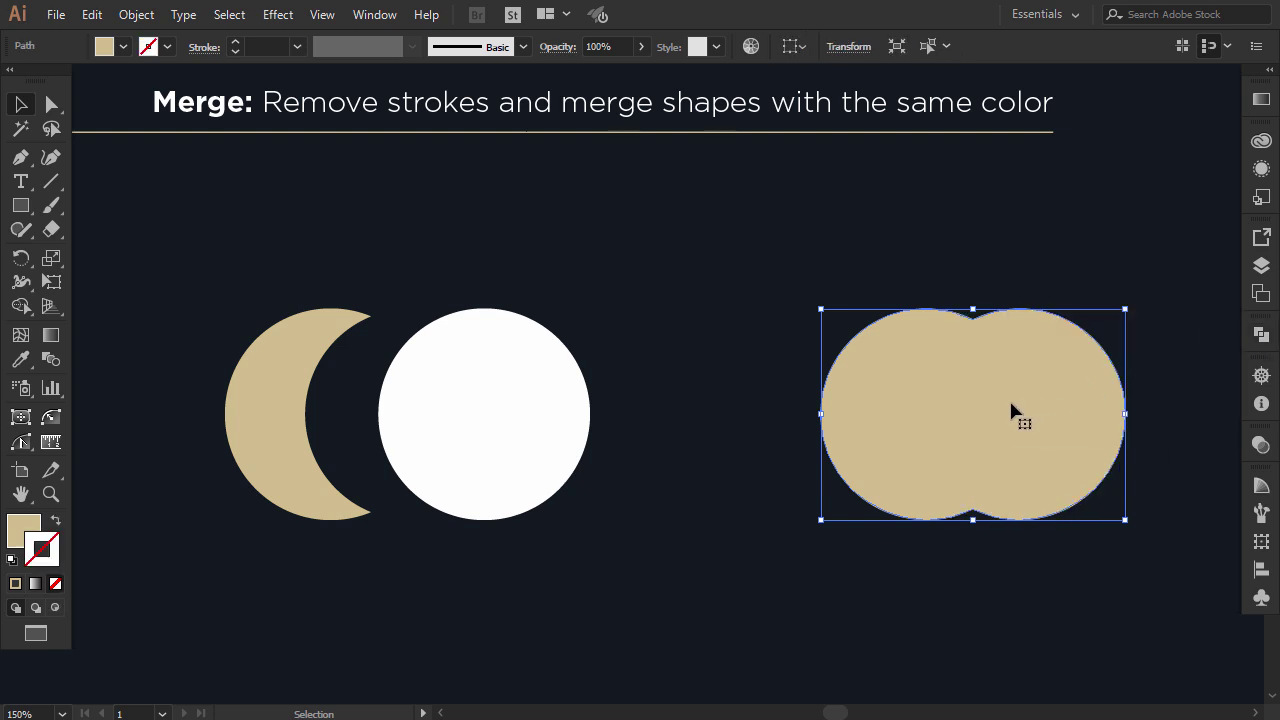
{"action": "left_click_drag", "start_coordinate": [1012, 410], "coordinate": [919, 410]}
{"action": "left_click", "coordinate": [929, 549]}
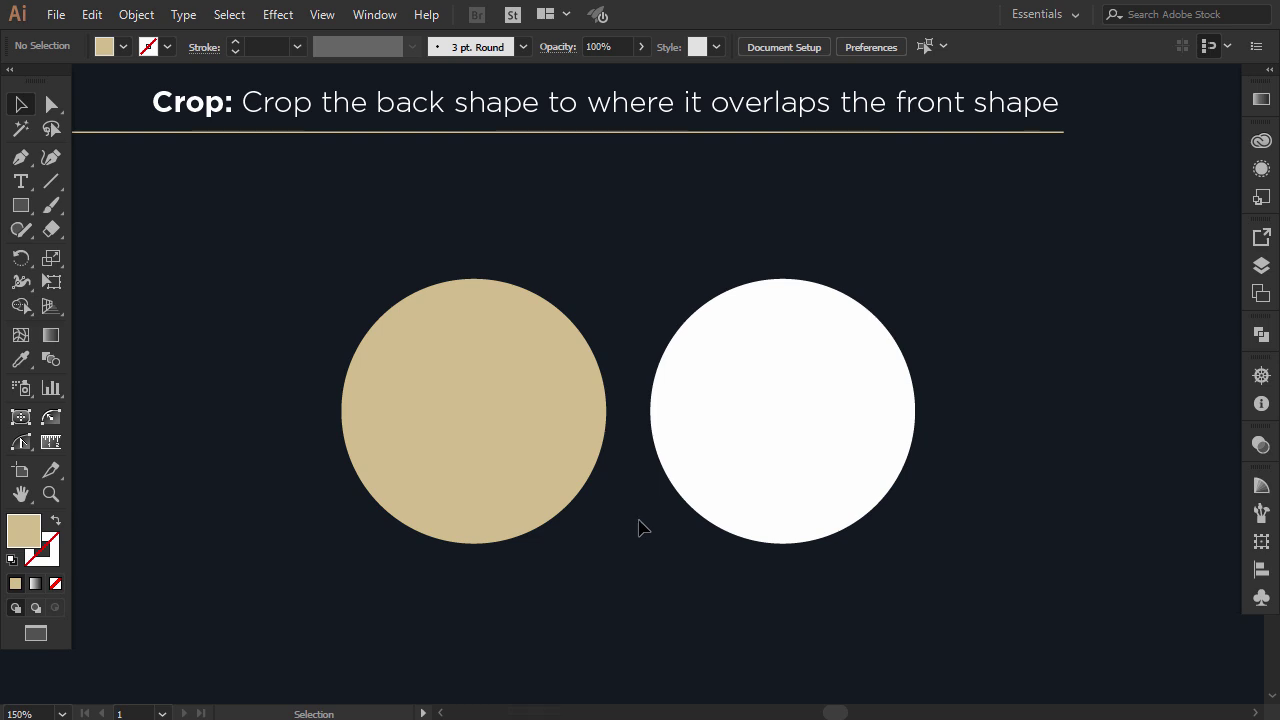
Overlap the tan circle on the white circle and apply Pathfinder Crop to both
{"action": "left_click_drag", "start_coordinate": [526, 450], "coordinate": [724, 451]}
{"action": "left_click_drag", "start_coordinate": [996, 300], "coordinate": [640, 452]}
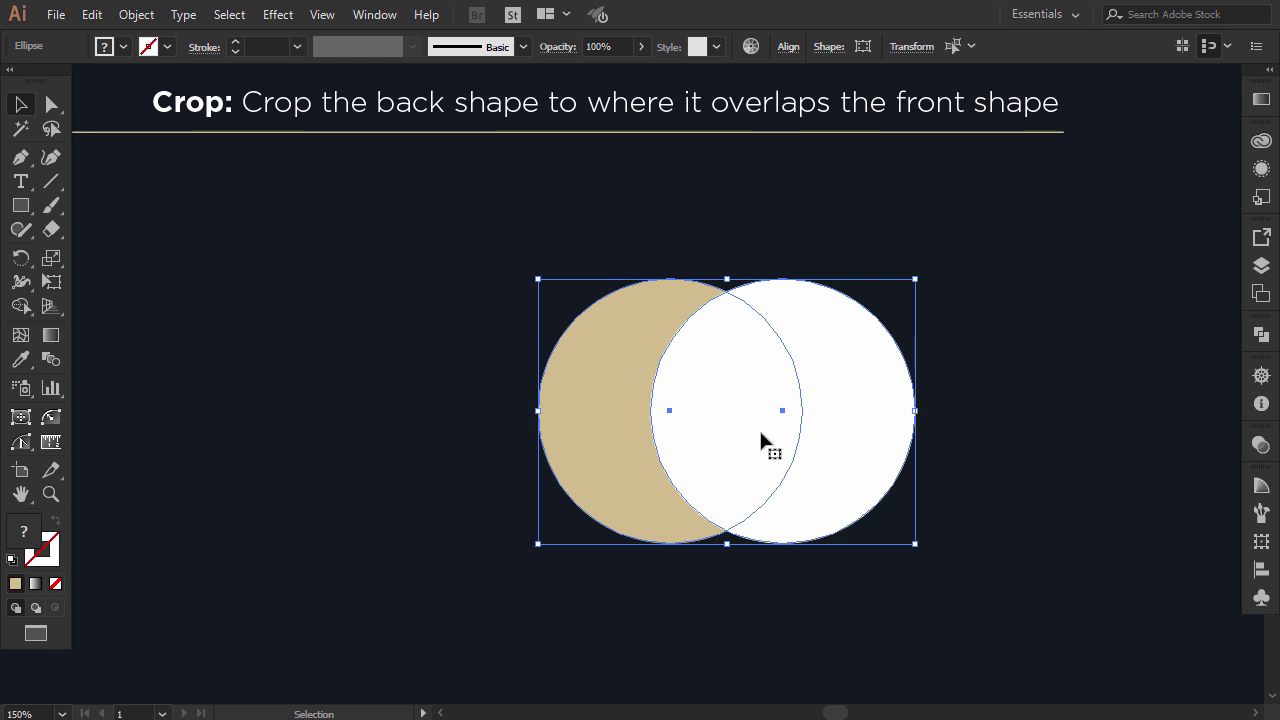
{"action": "left_click_drag", "start_coordinate": [730, 437], "coordinate": [652, 437]}
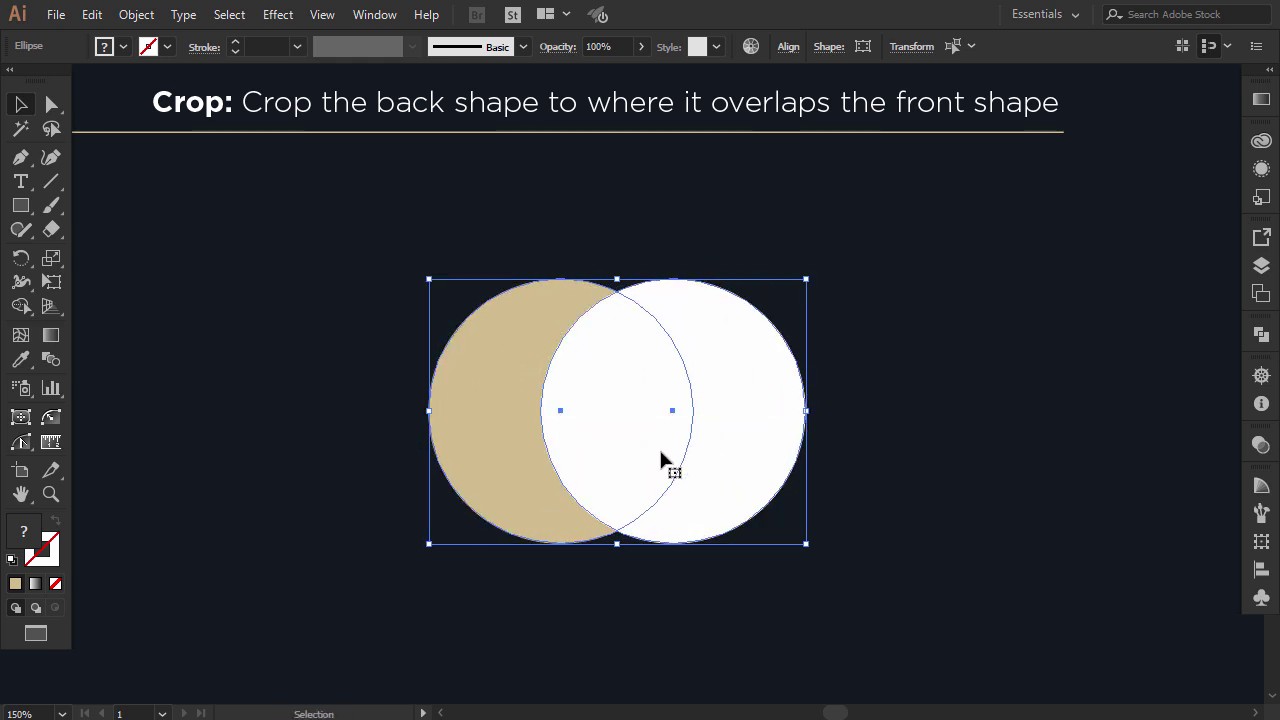
{"action": "left_click", "coordinate": [1261, 334]}
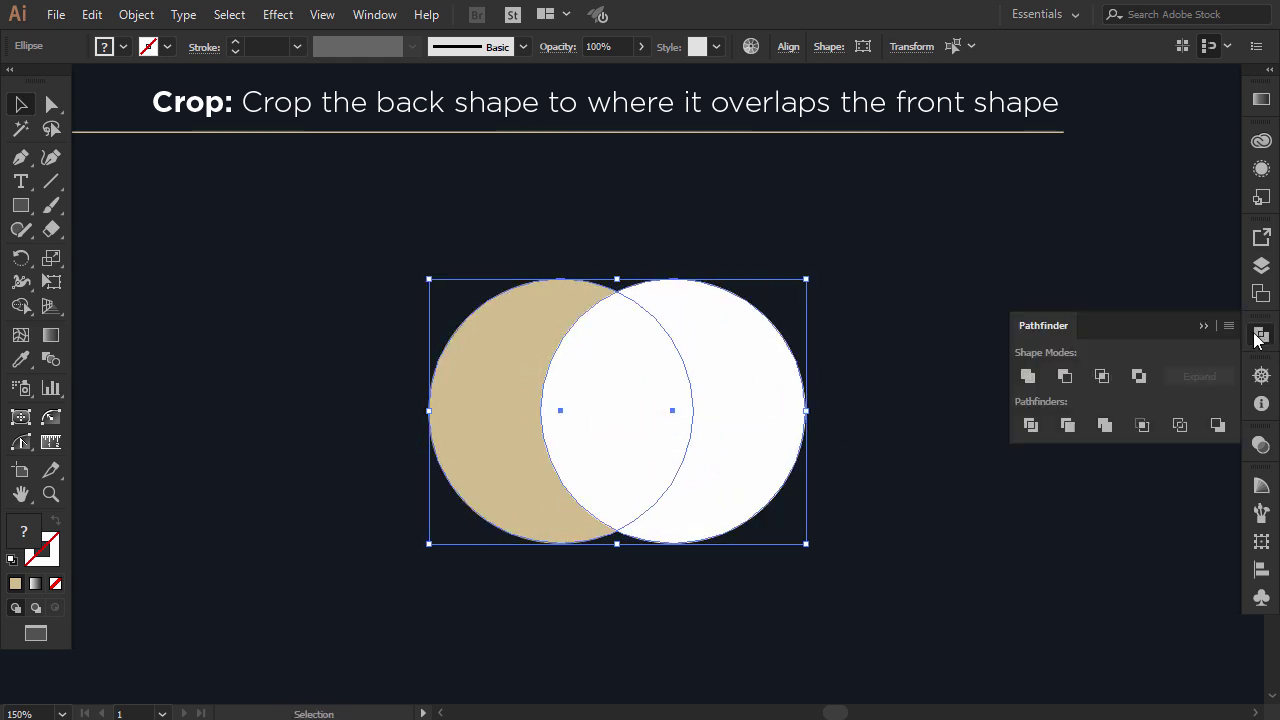
{"action": "left_click", "coordinate": [1149, 424]}
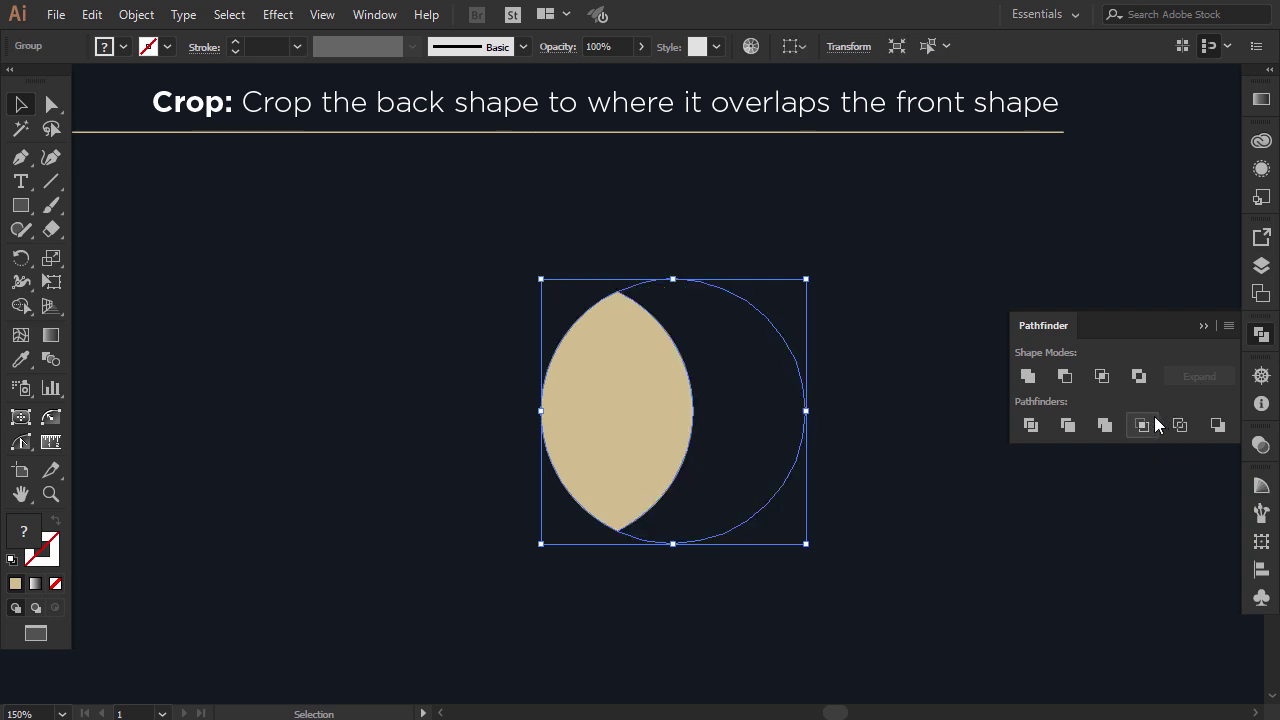
{"action": "left_click", "coordinate": [1206, 330]}
Reselect the cropped tan lens and move it to the left
{"action": "left_click", "coordinate": [943, 372]}
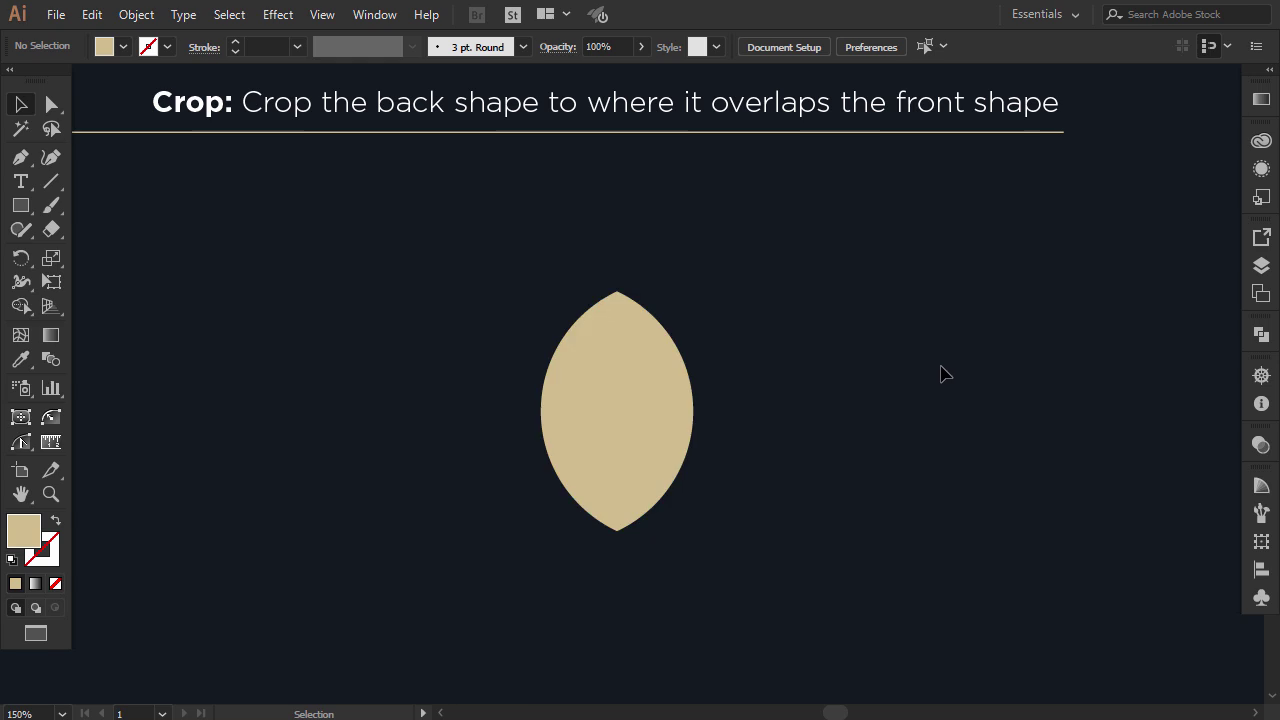
{"action": "left_click", "coordinate": [848, 377]}
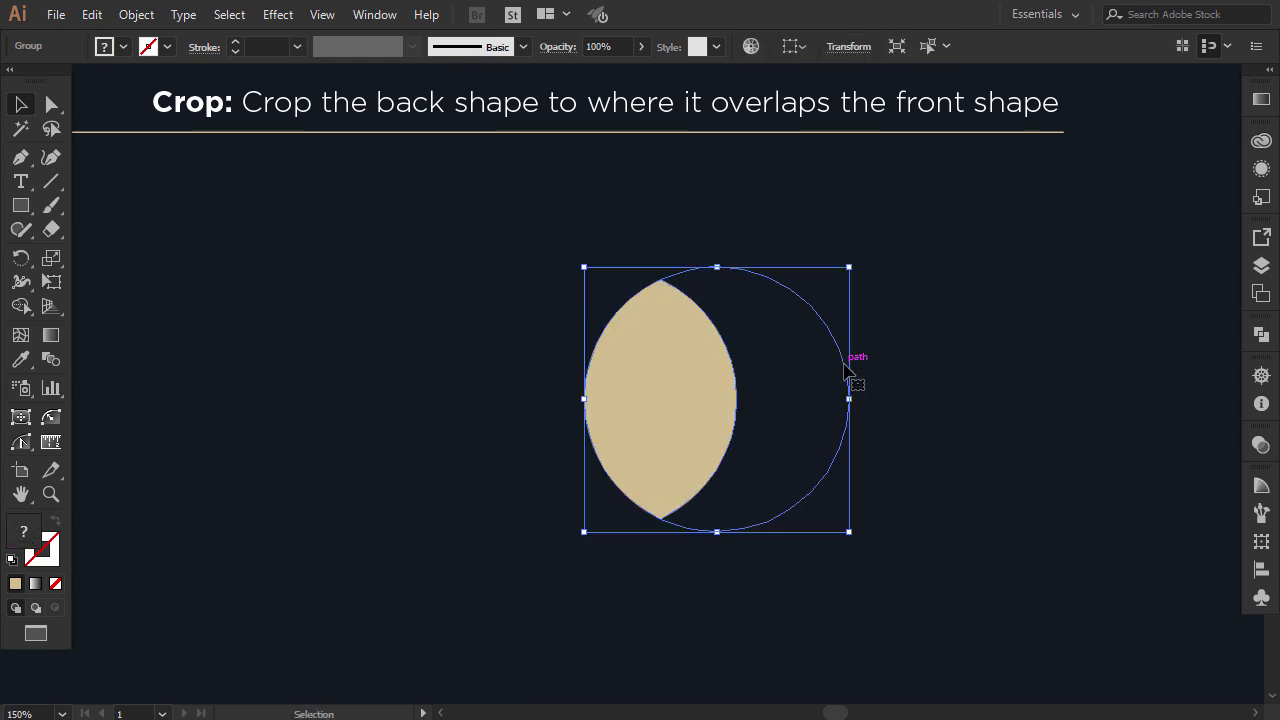
{"action": "left_click_drag", "start_coordinate": [691, 400], "coordinate": [640, 391]}
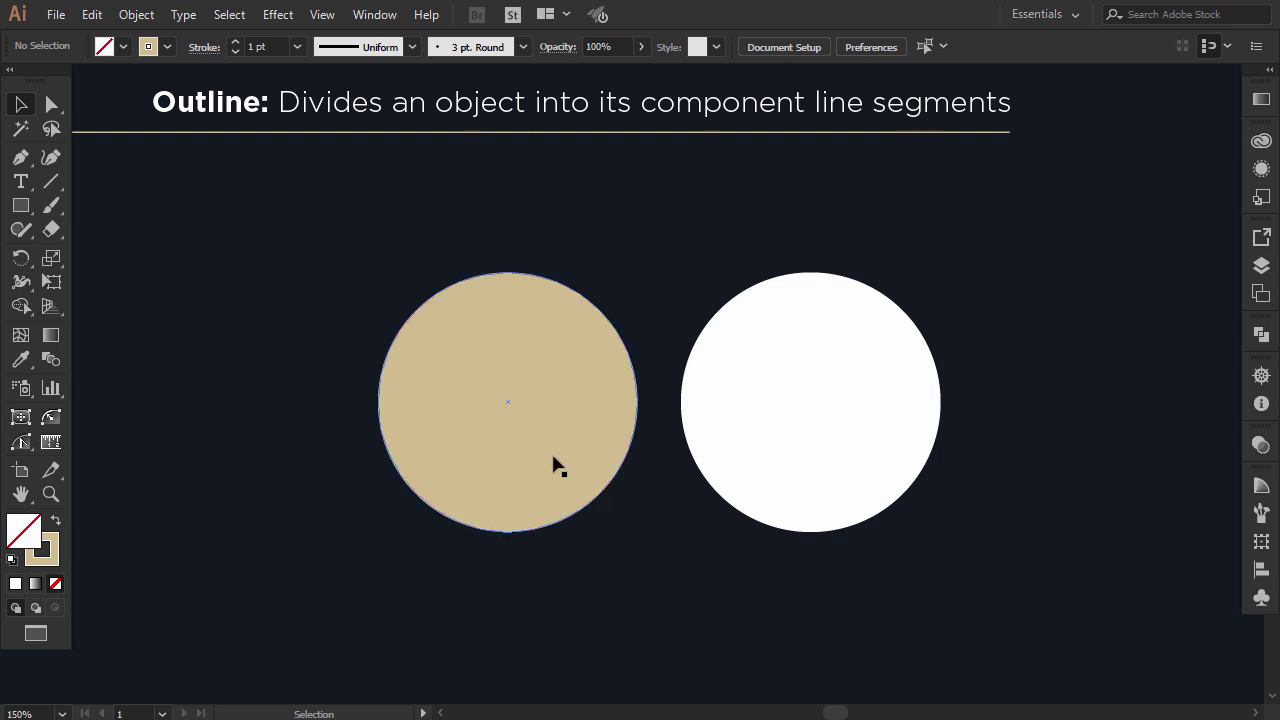
Overlap the tan and white circles and apply Pathfinder Outline to both
{"action": "left_click_drag", "start_coordinate": [555, 462], "coordinate": [727, 459]}
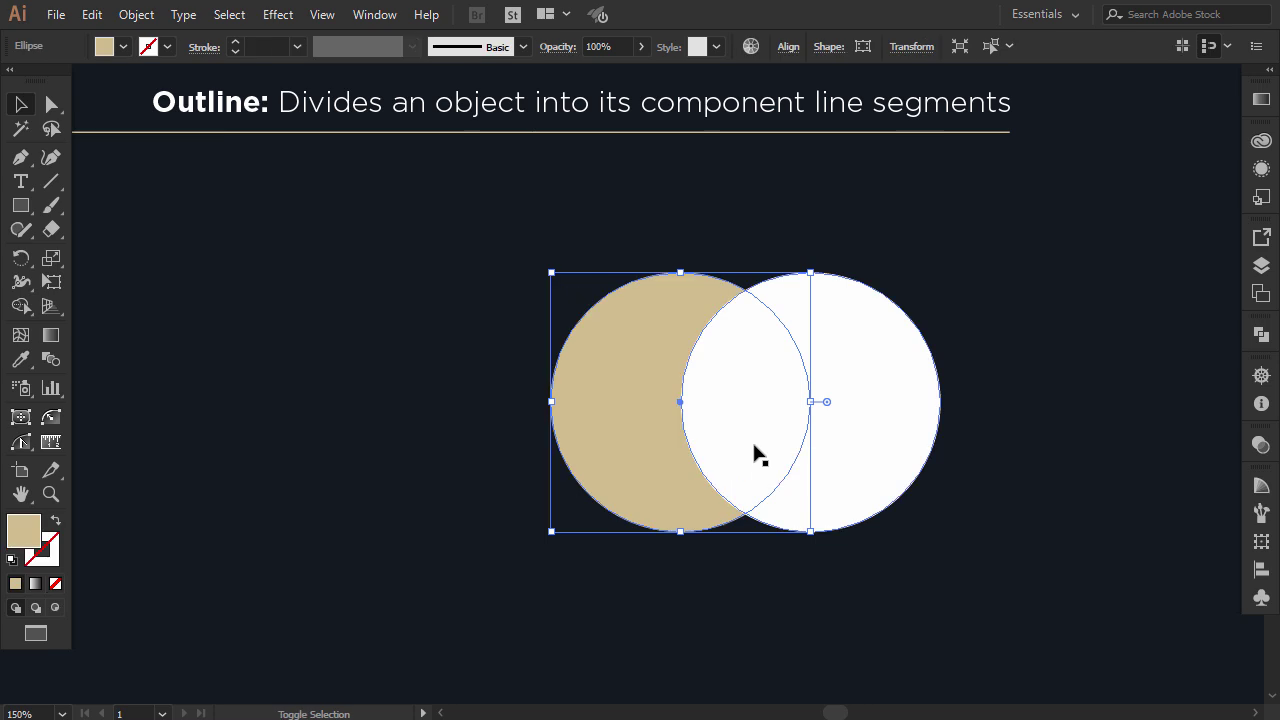
{"action": "left_click_drag", "start_coordinate": [991, 330], "coordinate": [606, 448]}
{"action": "left_click_drag", "start_coordinate": [817, 425], "coordinate": [752, 424]}
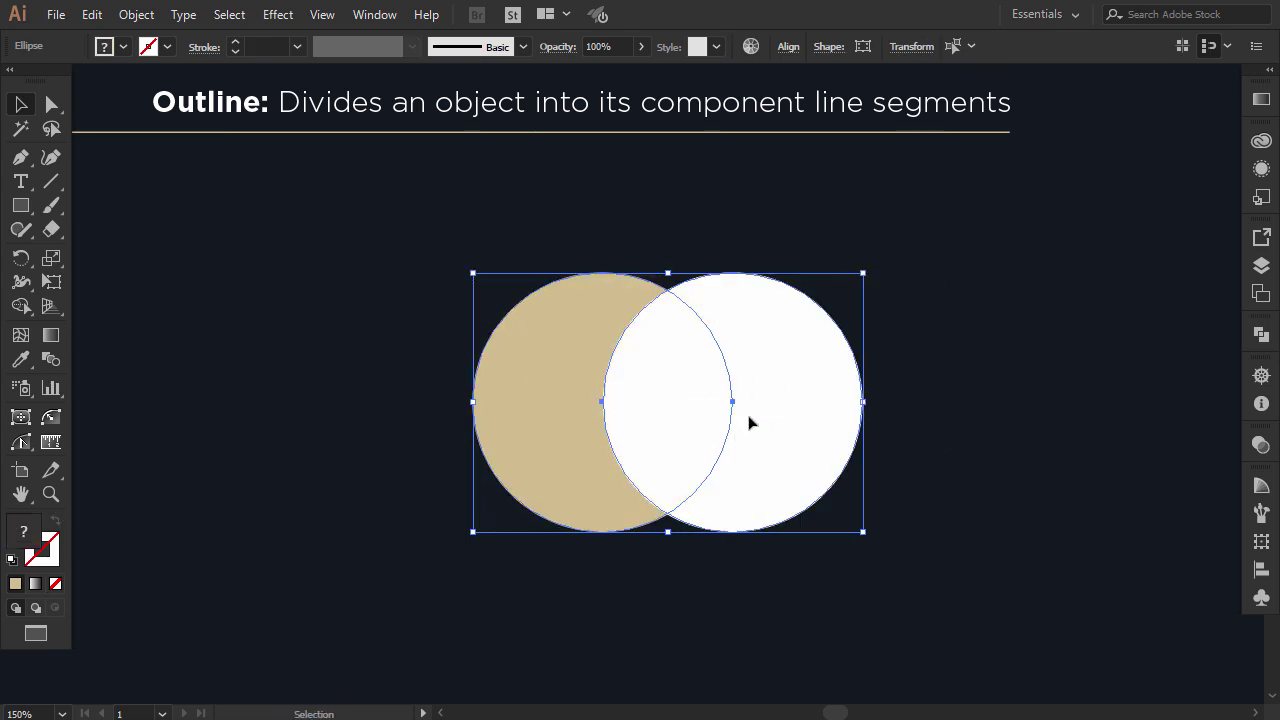
{"action": "left_click", "coordinate": [1261, 334]}
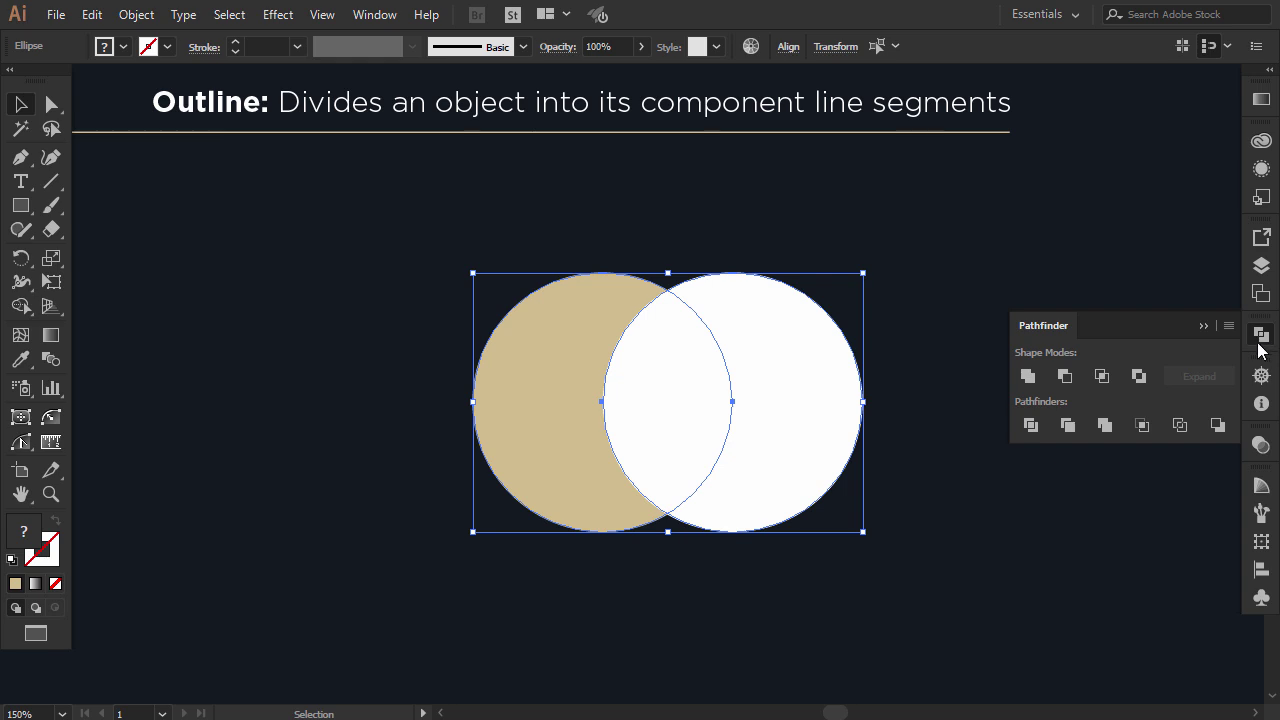
{"action": "left_click", "coordinate": [1170, 429]}
{"action": "left_click", "coordinate": [1204, 325]}
Ungroup the outline segments and pull the right-hand arc away to the right
{"action": "left_click", "coordinate": [1057, 368]}
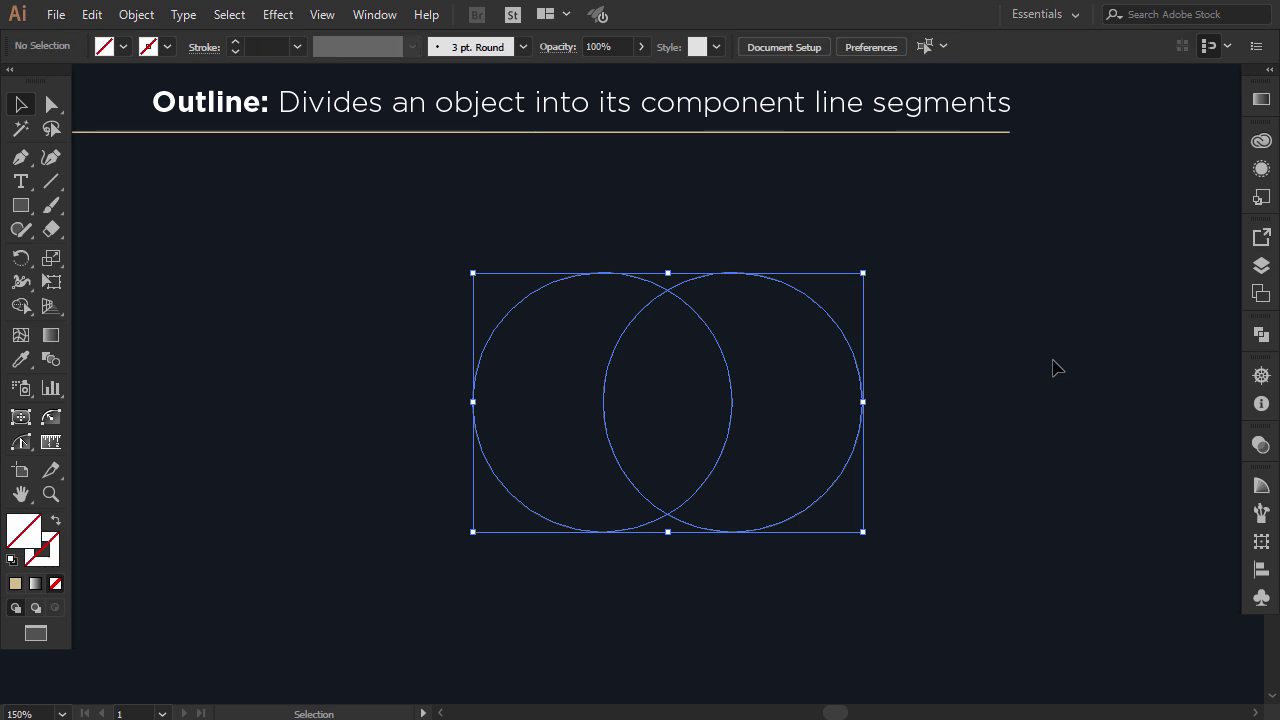
{"action": "left_click", "coordinate": [725, 369]}
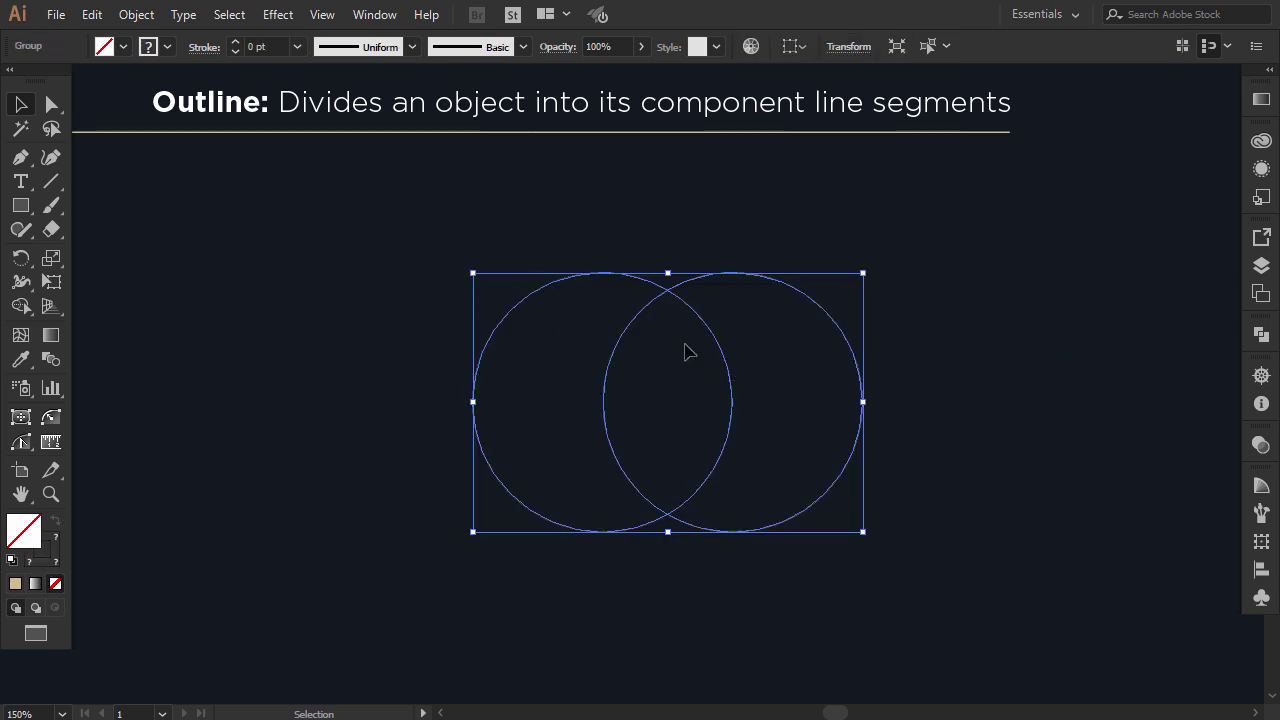
{"action": "right_click", "coordinate": [621, 345]}
{"action": "left_click", "coordinate": [680, 490]}
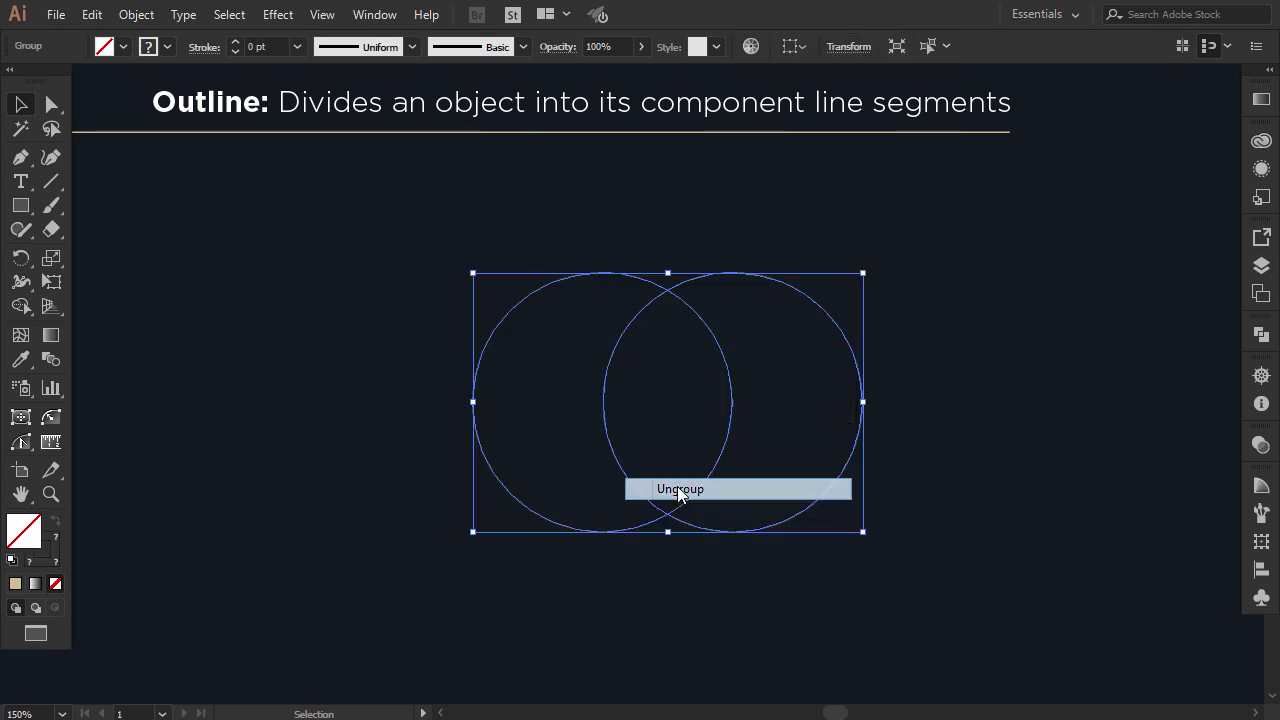
{"action": "left_click", "coordinate": [977, 420]}
{"action": "left_click_drag", "start_coordinate": [868, 400], "coordinate": [1008, 405]}
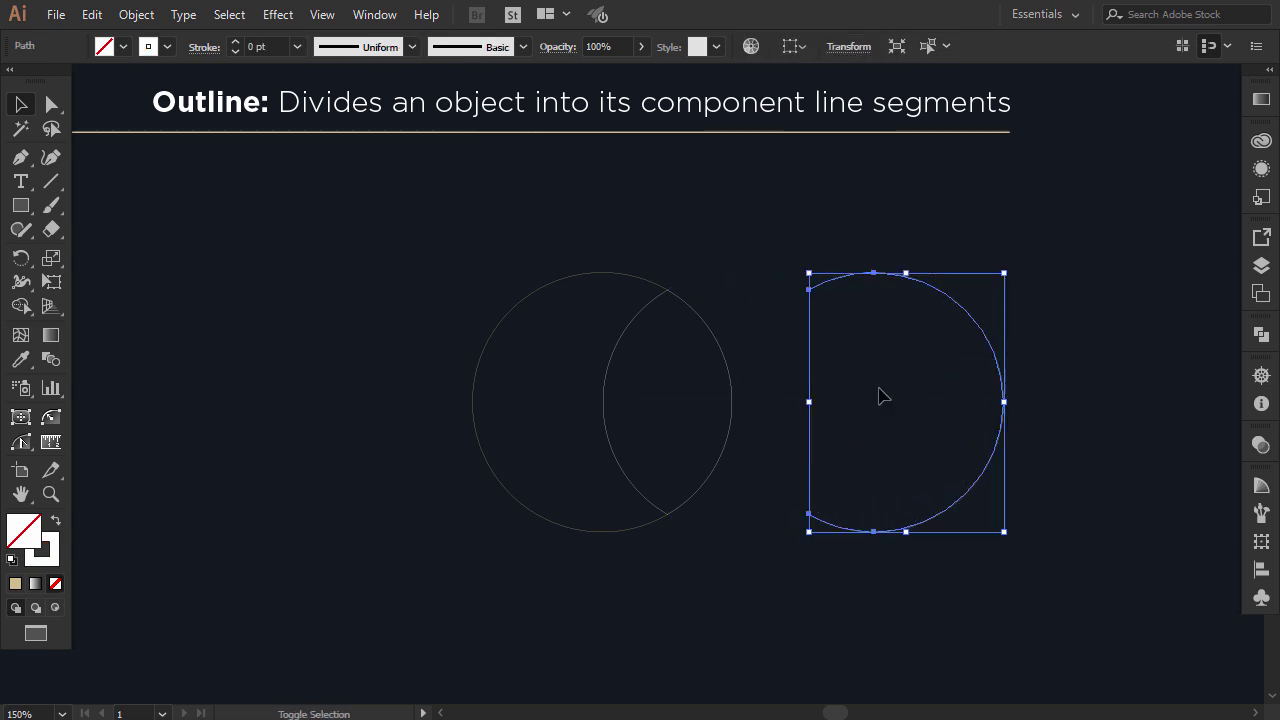